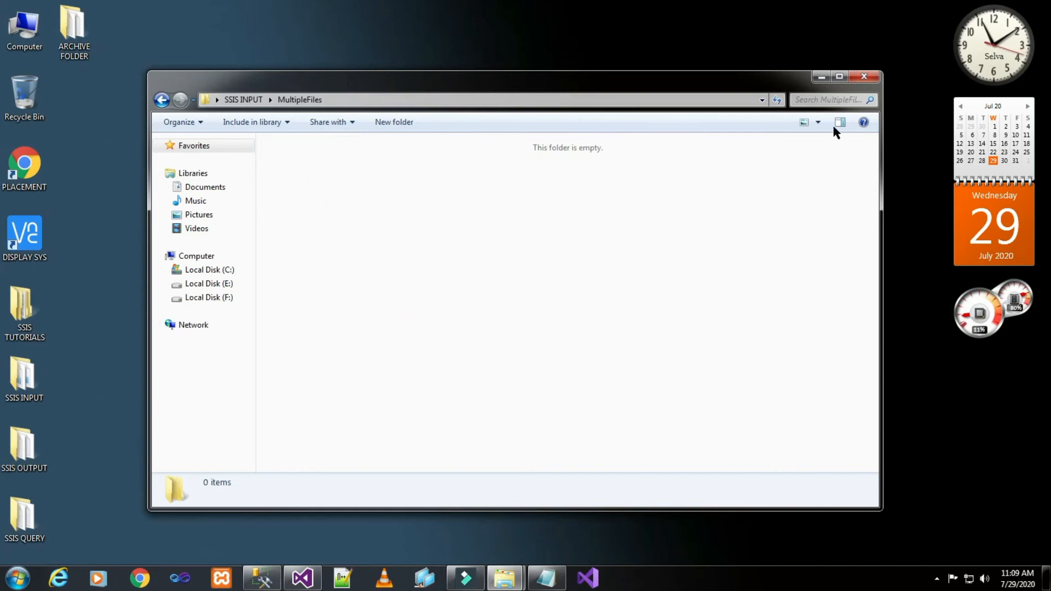
Switch to SQL Server Management Studio and run only the select query on dbo.ImportMultipleFiles.
{"action": "left_click", "coordinate": [821, 76]}
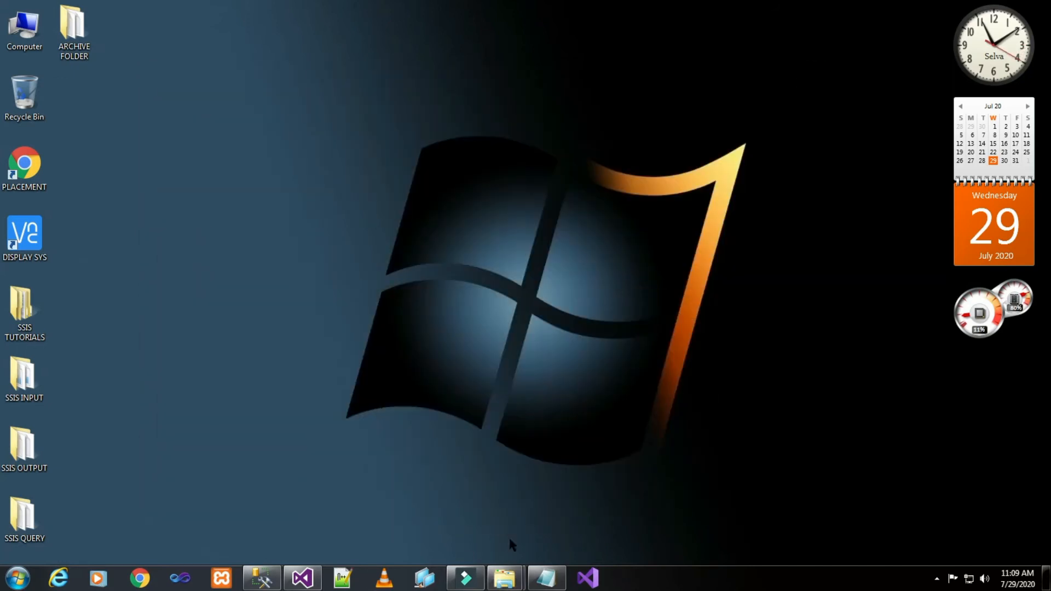
{"action": "left_click", "coordinate": [261, 580]}
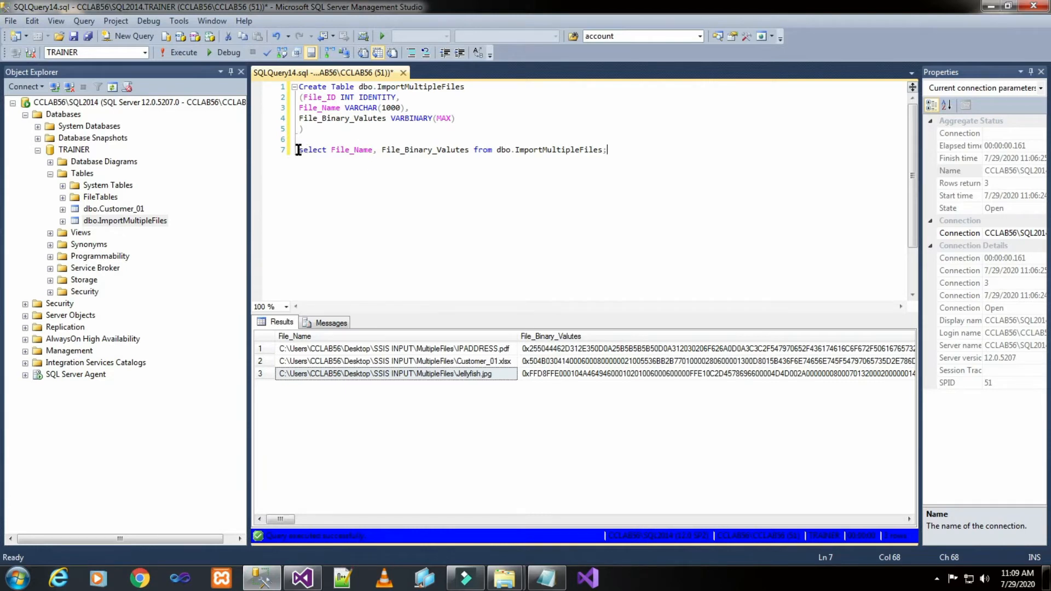
{"action": "left_click_drag", "start_coordinate": [298, 150], "coordinate": [610, 161]}
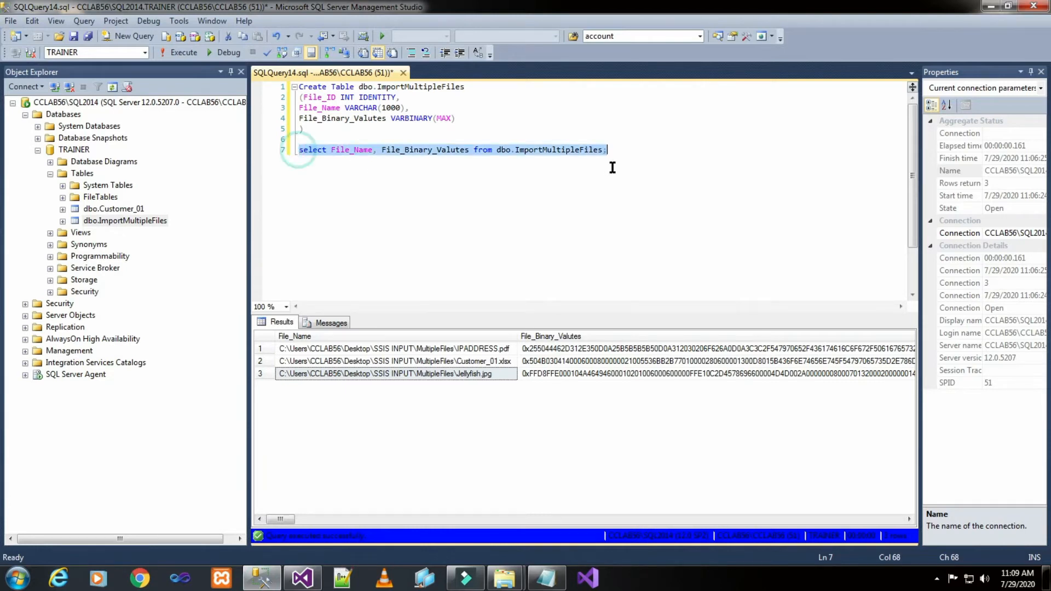
{"action": "left_click", "coordinate": [175, 53]}
Examine the File_Name and File_Binary_Valutes entries for the PDF, XLSX and JPG rows, widening the binary column to fit its contents.
{"action": "double_click", "coordinate": [464, 336]}
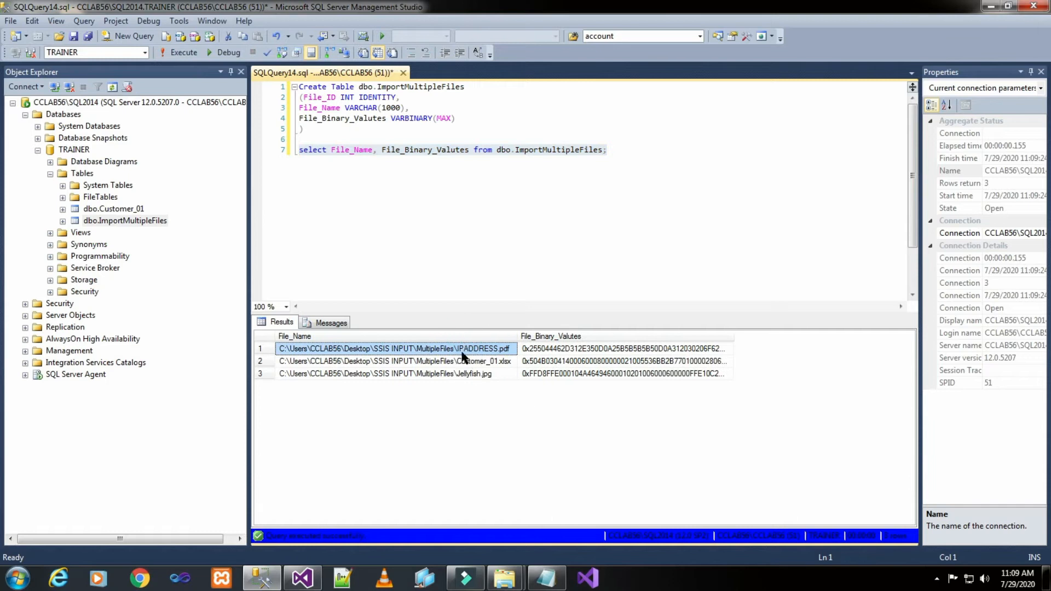
{"action": "left_click", "coordinate": [457, 361]}
{"action": "left_click", "coordinate": [473, 374]}
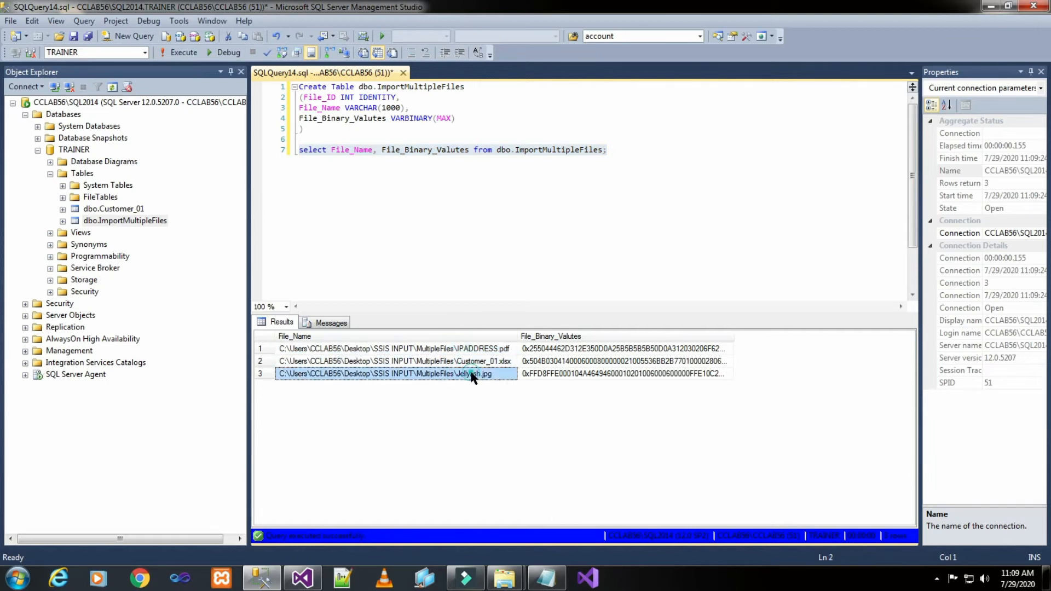
{"action": "double_click", "coordinate": [733, 336]}
{"action": "left_click", "coordinate": [504, 351]}
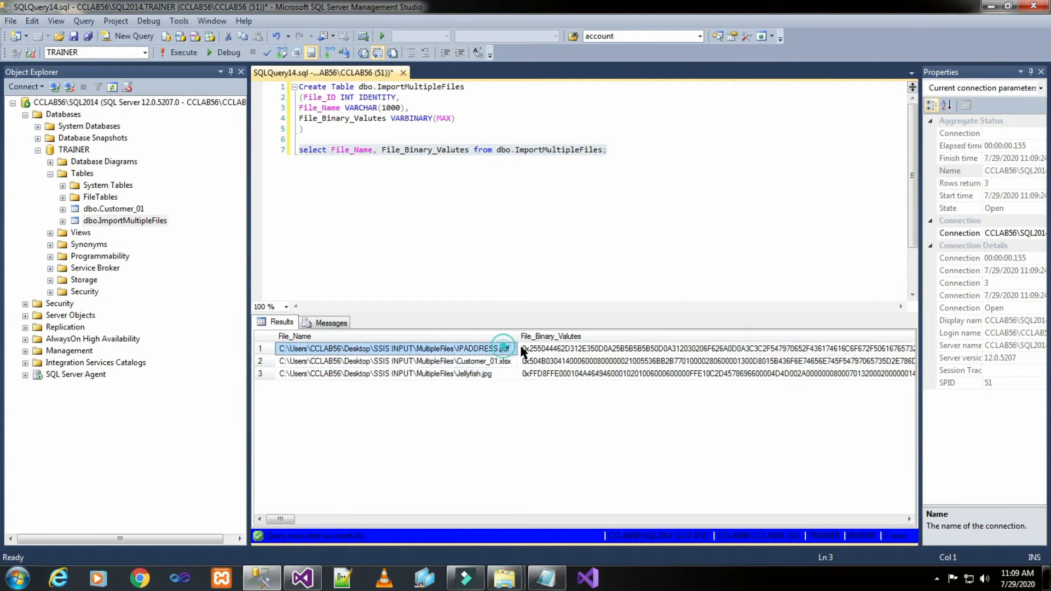
{"action": "left_click", "coordinate": [526, 349]}
{"action": "left_click", "coordinate": [507, 362]}
{"action": "left_click", "coordinate": [541, 361]}
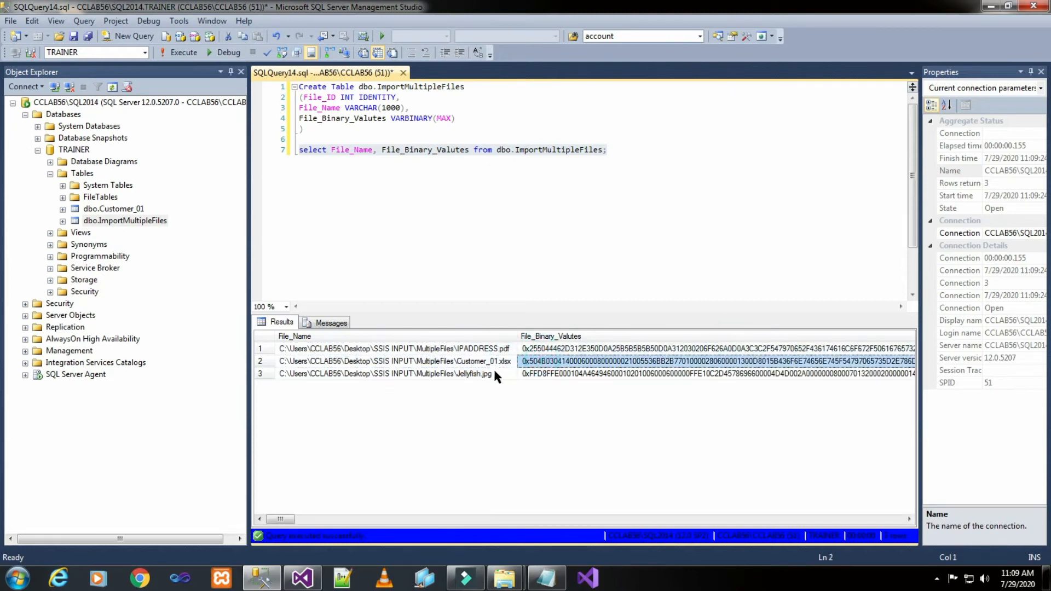
{"action": "left_click", "coordinate": [495, 374]}
{"action": "left_click", "coordinate": [534, 374]}
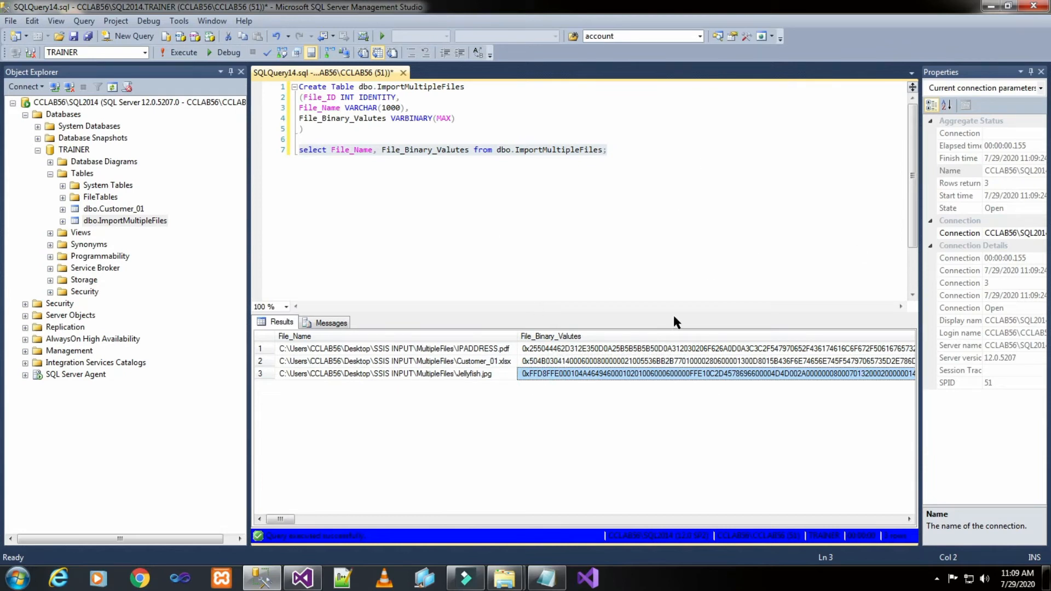
Copy the package name ExportMultipleDataFilesBinaryValuesUsingExportColumnTransformation from the Test file in Notepad and return to the SSIS_TUTORIALS project in Visual Studio.
{"action": "left_click", "coordinate": [301, 578]}
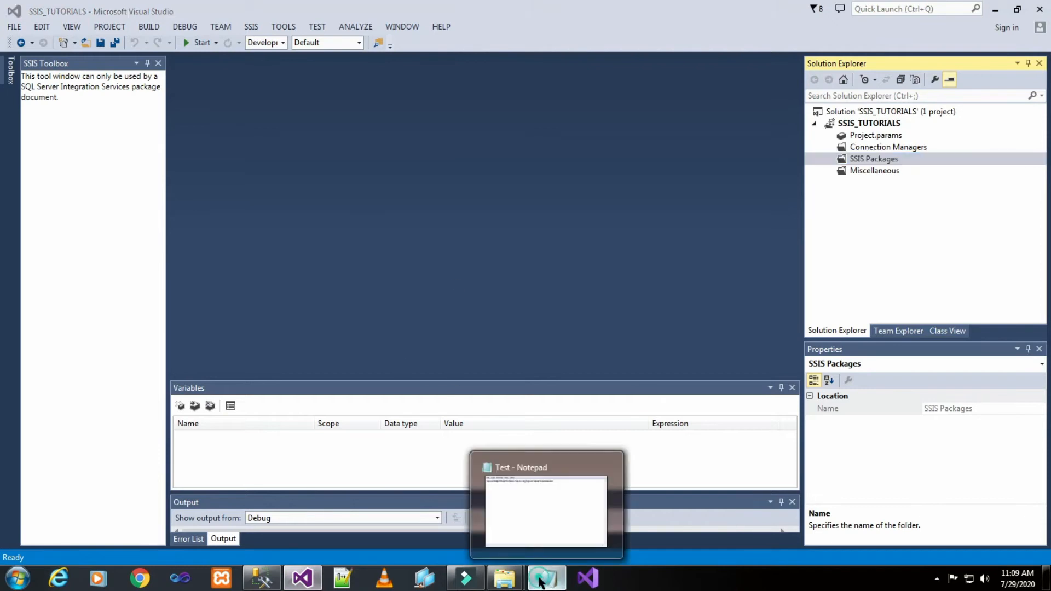
{"action": "left_click", "coordinate": [546, 578]}
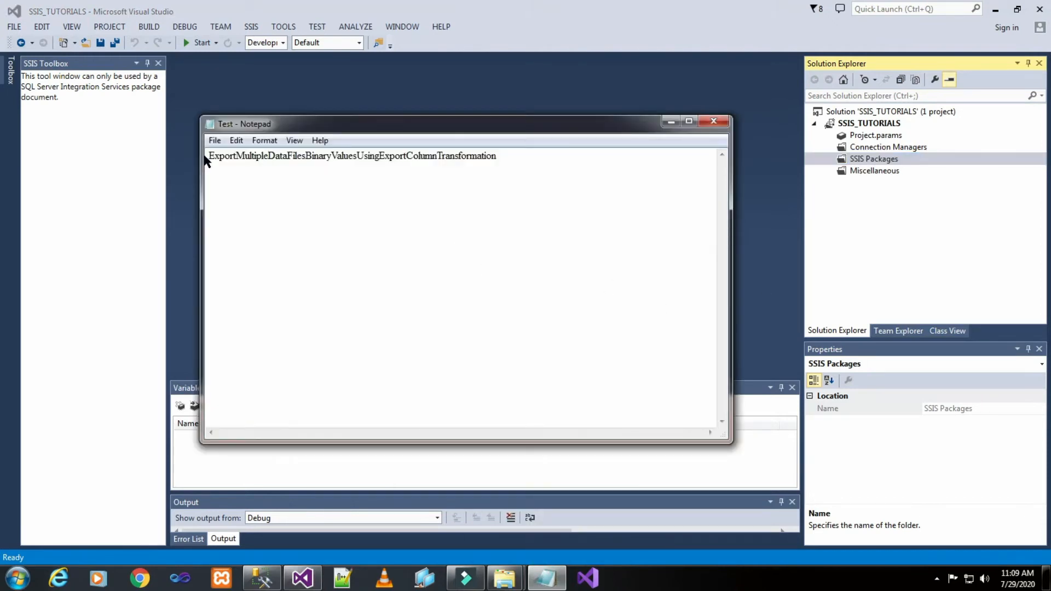
{"action": "left_click_drag", "start_coordinate": [208, 157], "coordinate": [347, 161]}
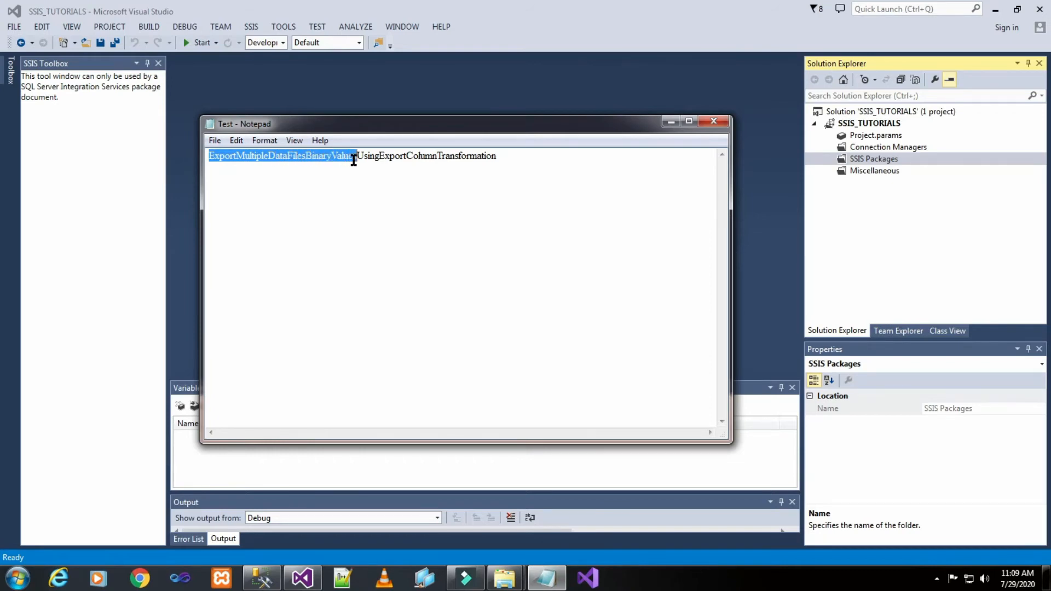
{"action": "left_click_drag", "start_coordinate": [353, 160], "coordinate": [499, 159]}
{"action": "left_click", "coordinate": [447, 207]}
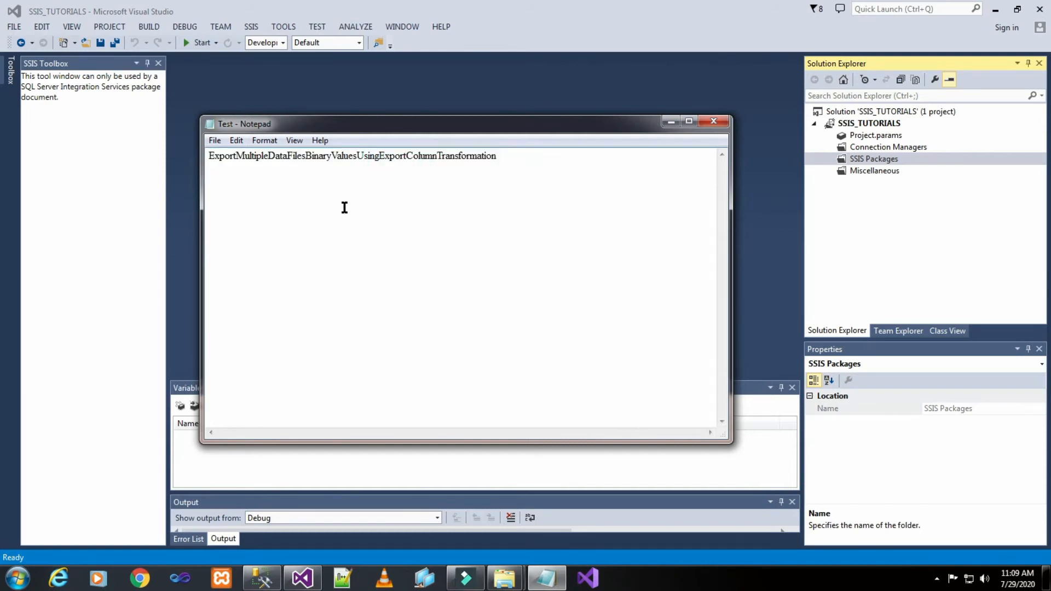
{"action": "key", "text": "ctrl+a"}
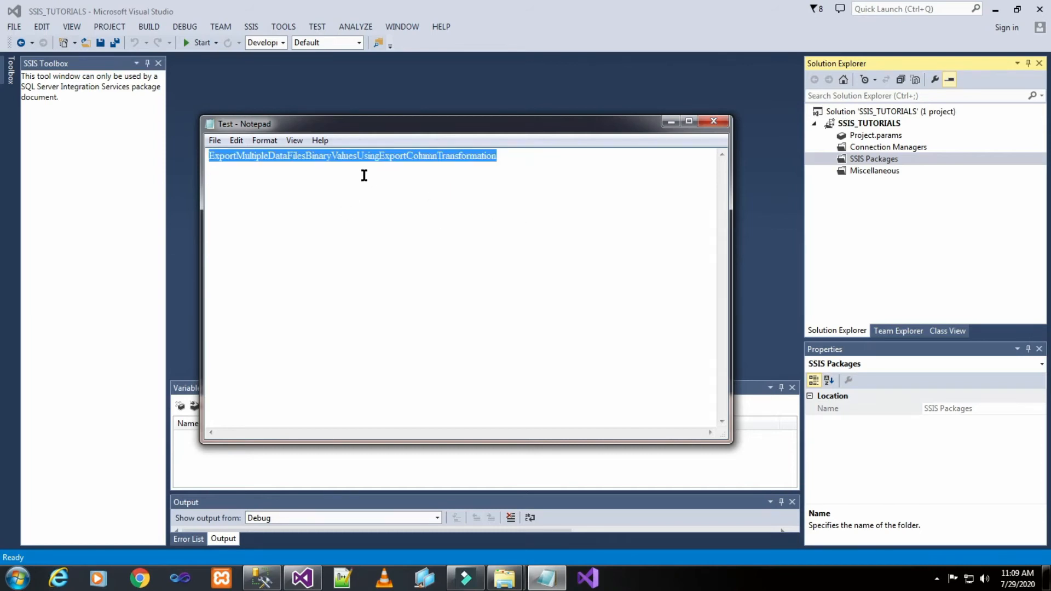
{"action": "left_click", "coordinate": [671, 121]}
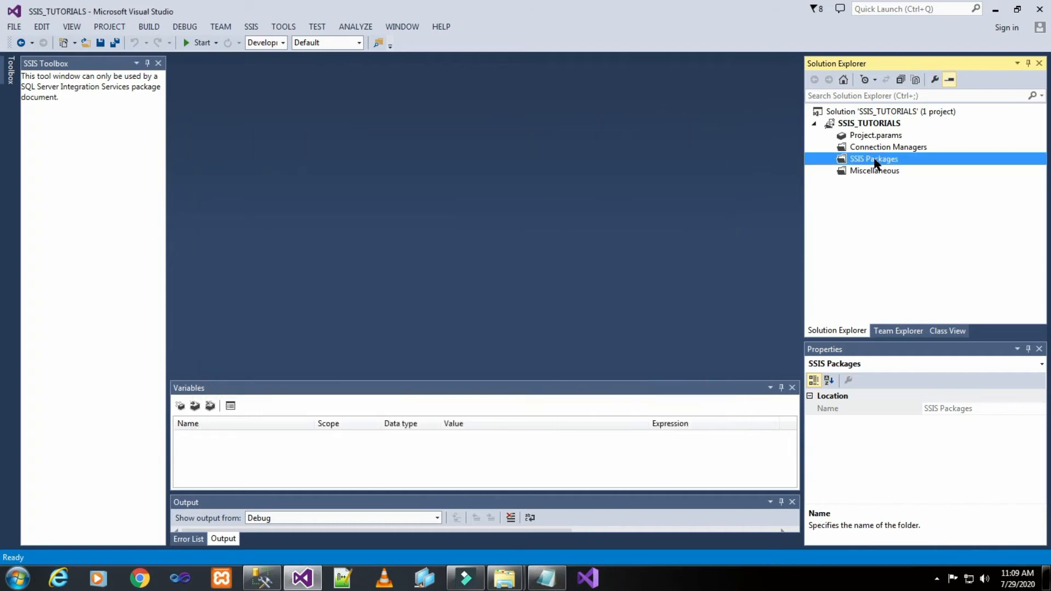
Add a new SSIS package to the project and rename it ExportMultipleDataFilesBinaryValuesUsingExportColumnTransformation.
{"action": "right_click", "coordinate": [876, 160]}
{"action": "left_click", "coordinate": [754, 171]}
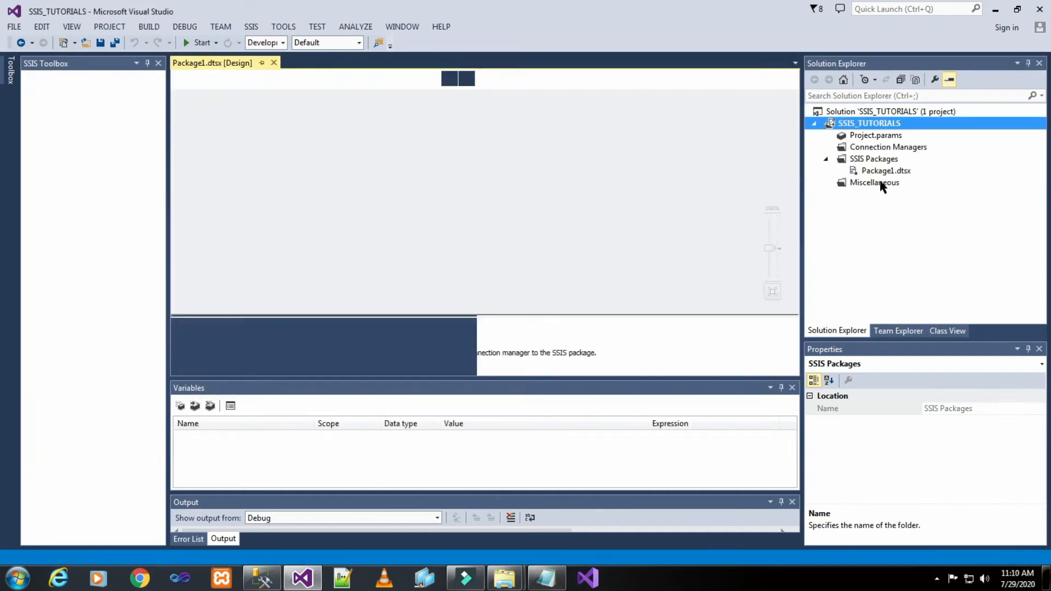
{"action": "left_click", "coordinate": [870, 172]}
{"action": "right_click", "coordinate": [868, 173]}
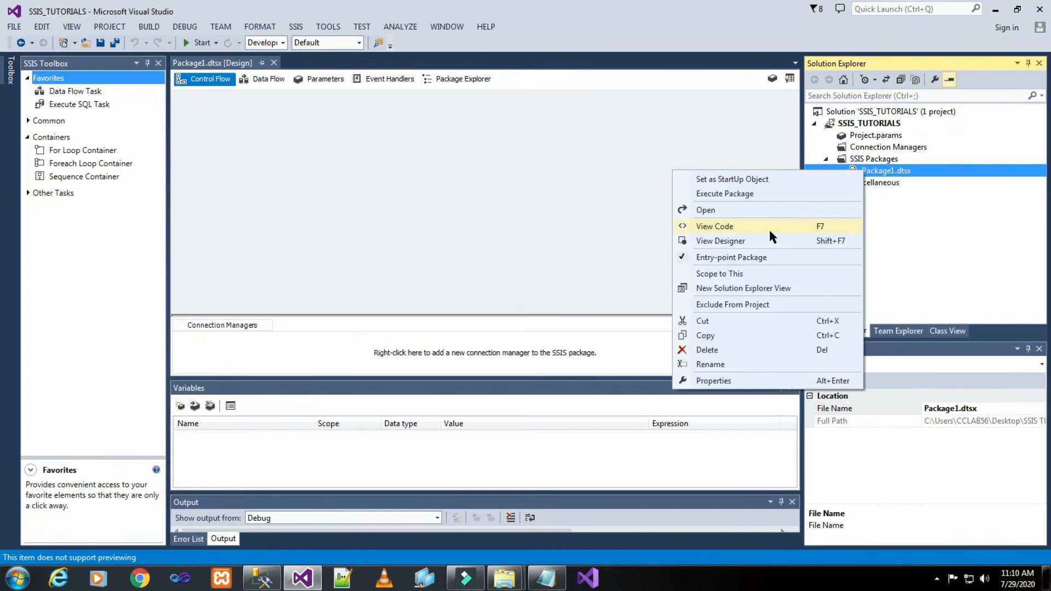
{"action": "left_click", "coordinate": [727, 364]}
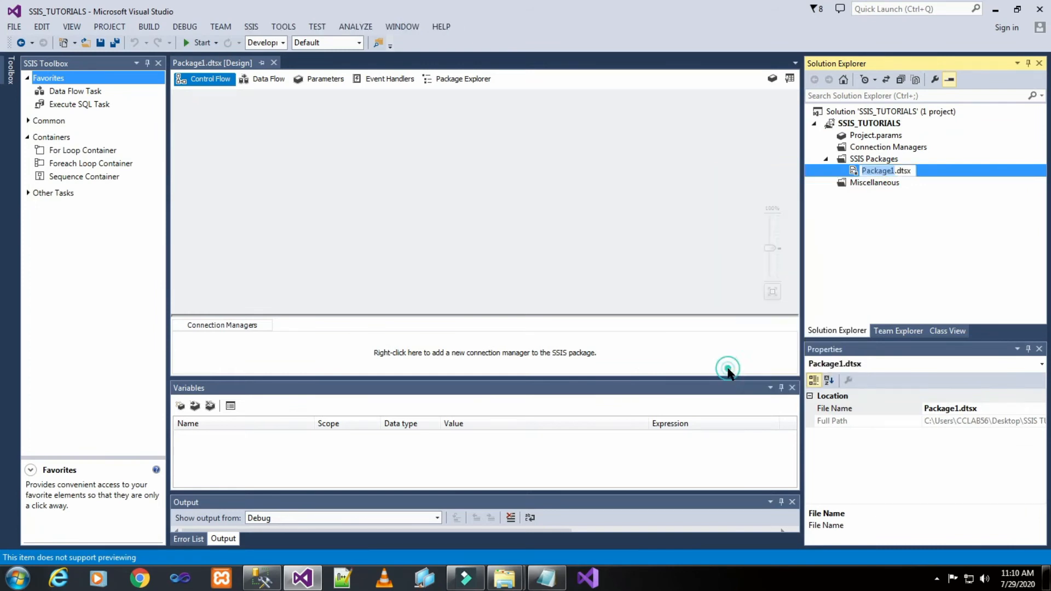
{"action": "right_click", "coordinate": [871, 175]}
{"action": "left_click", "coordinate": [891, 213]}
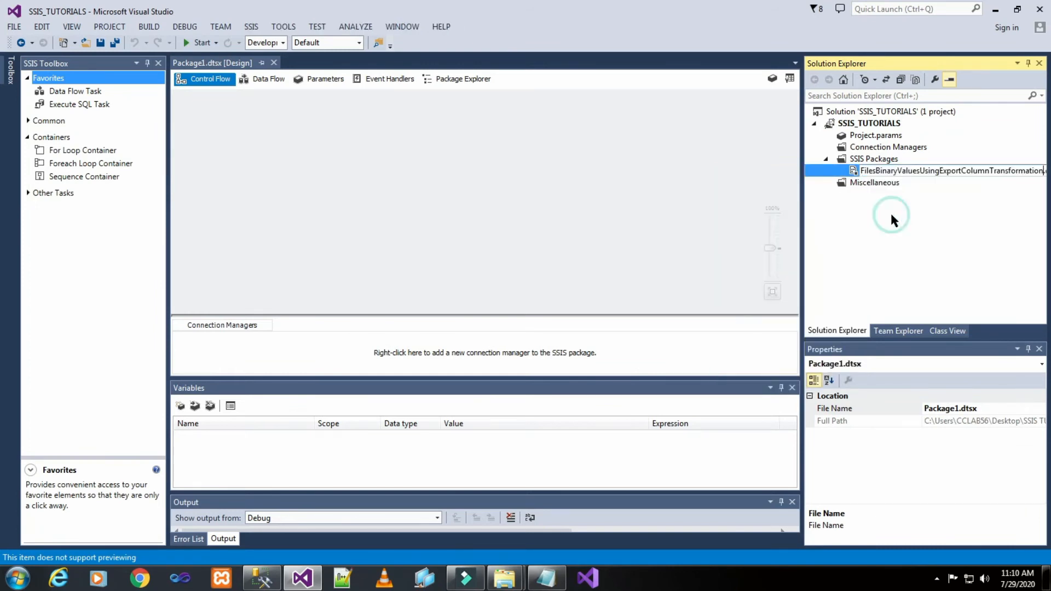
{"action": "left_click", "coordinate": [602, 187]}
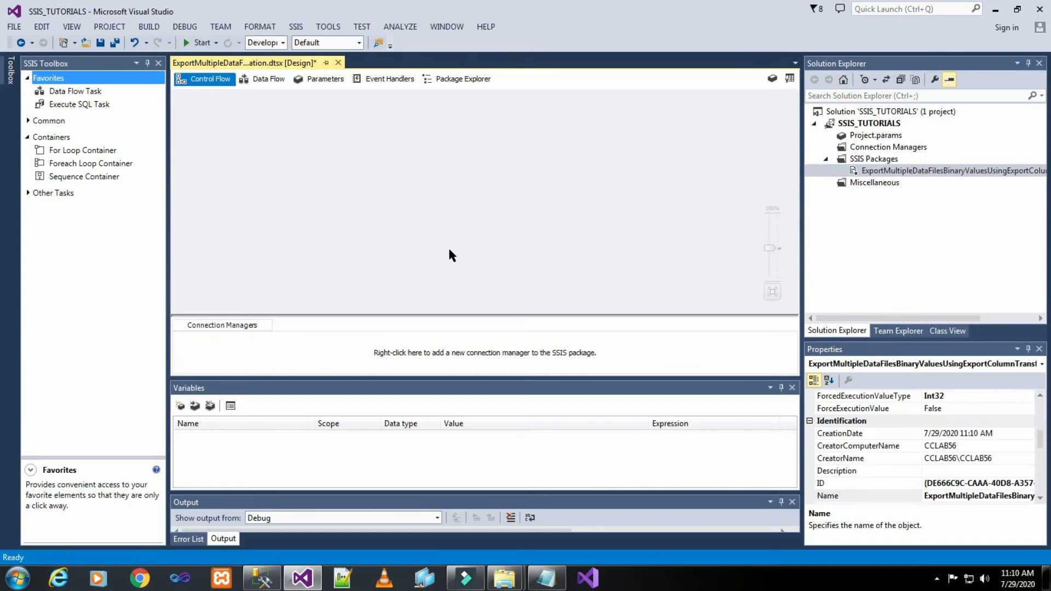
Add a Data Flow Task to the package's control flow and place an OLE DB Source inside it.
{"action": "left_click_drag", "start_coordinate": [74, 93], "coordinate": [350, 154]}
{"action": "double_click", "coordinate": [422, 166]}
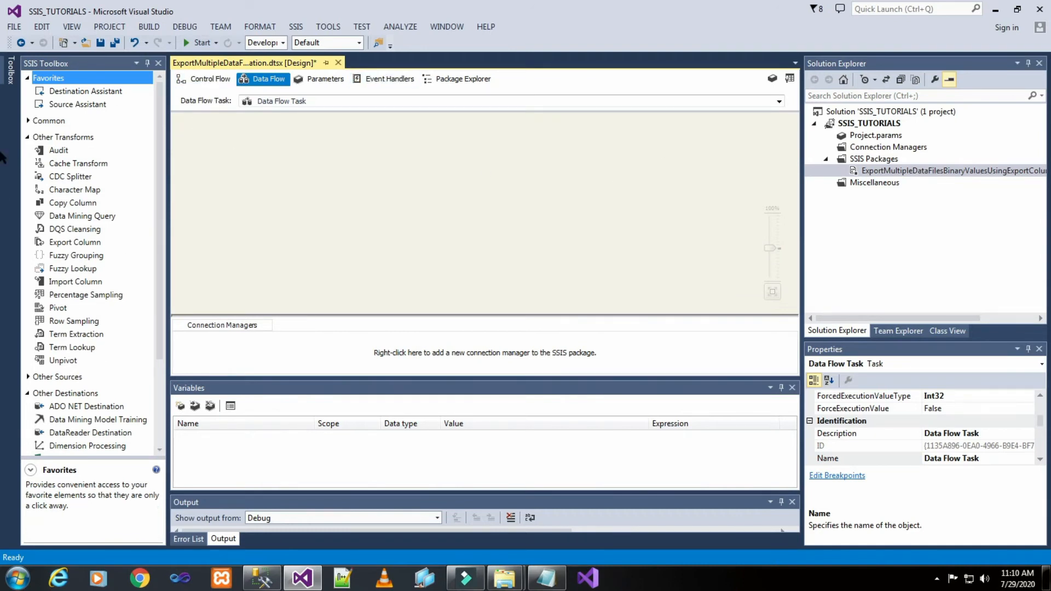
{"action": "left_click", "coordinate": [26, 138]}
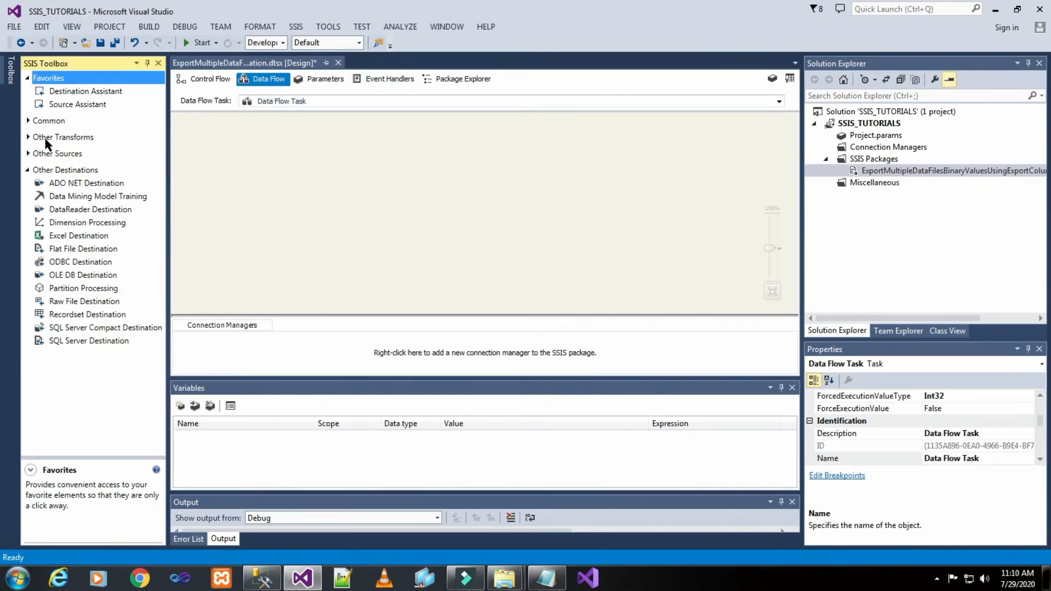
{"action": "left_click", "coordinate": [28, 153]}
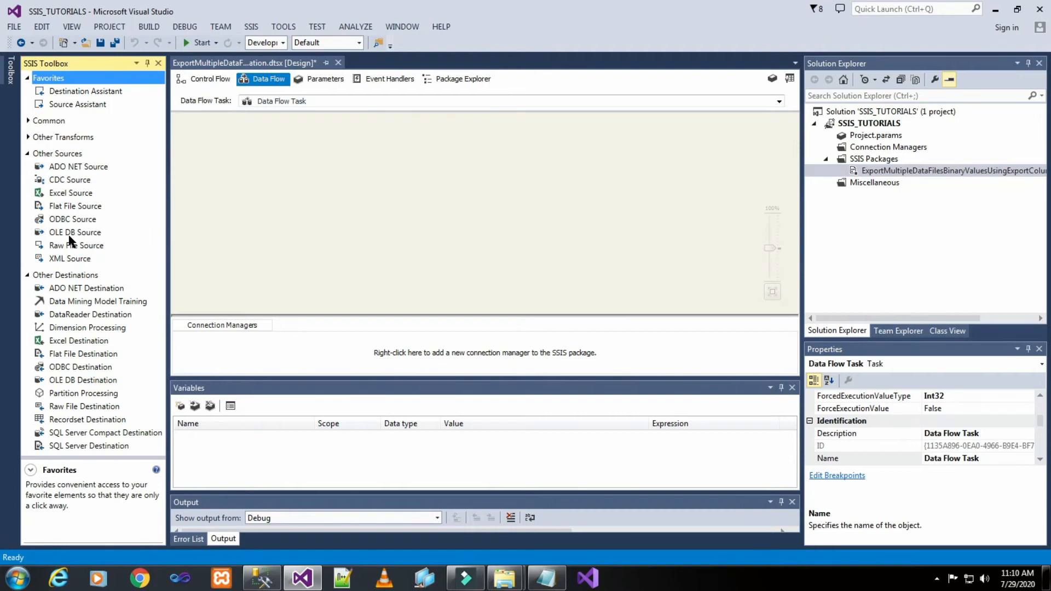
{"action": "left_click_drag", "start_coordinate": [67, 236], "coordinate": [413, 144]}
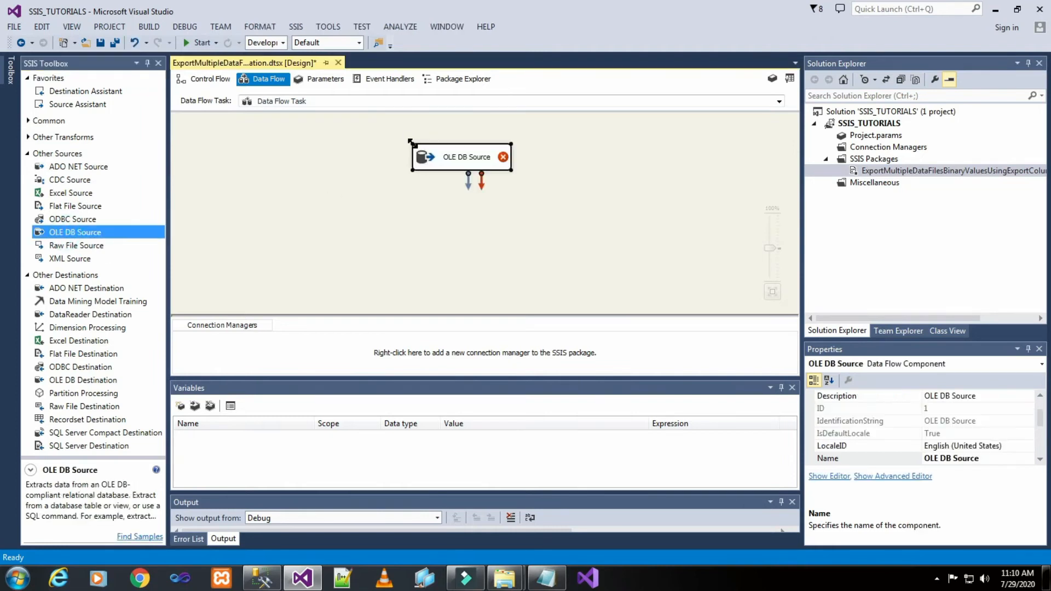
{"action": "left_click", "coordinate": [561, 147]}
Delete the saved CCLAB56\SQL2014.TRAINER data connection while configuring the OLE DB Source's connection manager.
{"action": "double_click", "coordinate": [466, 158]}
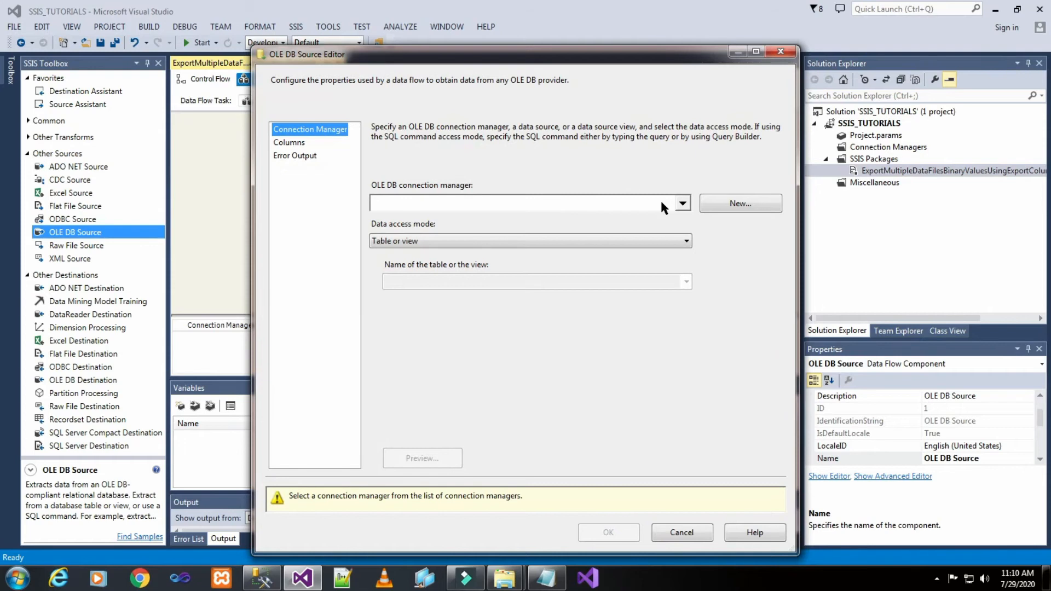
{"action": "left_click", "coordinate": [741, 205]}
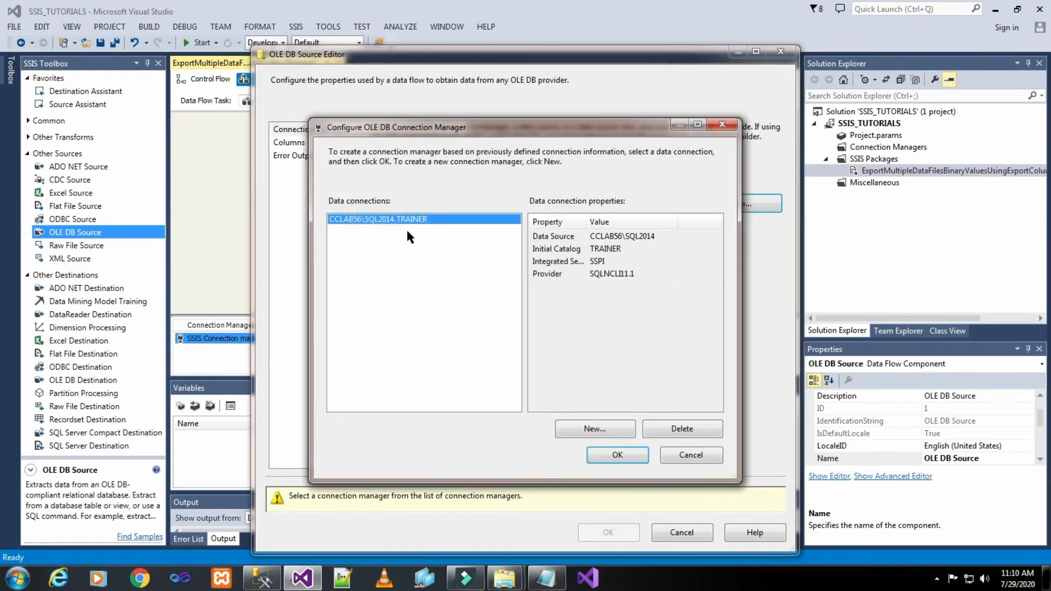
{"action": "left_click", "coordinate": [682, 428]}
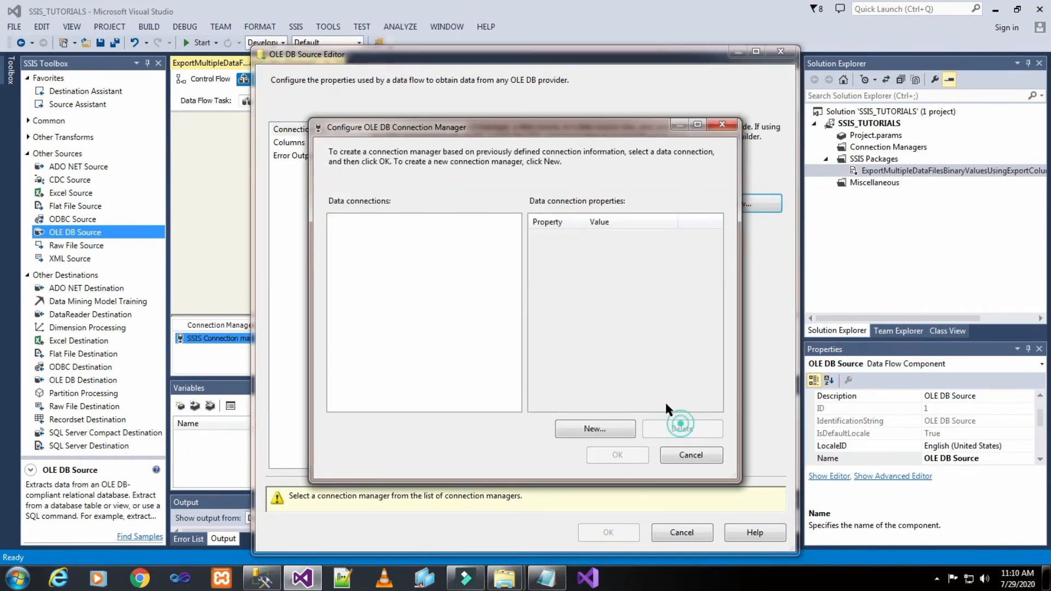
Start a new OLE DB data connection with CCLAB56\SQL2014 as the server name.
{"action": "left_click", "coordinate": [621, 428]}
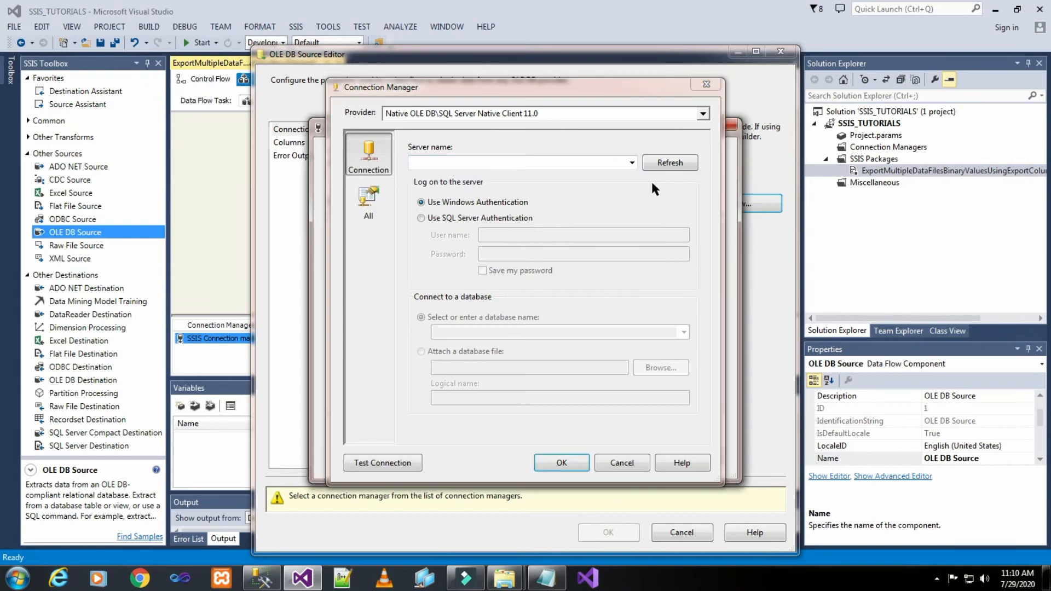
{"action": "left_click", "coordinate": [631, 162]}
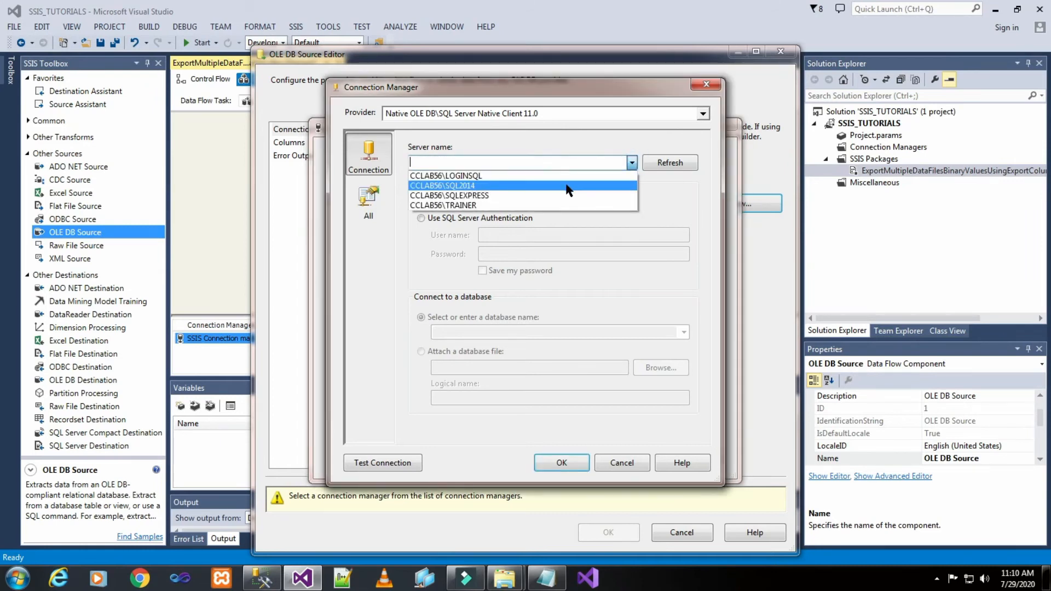
{"action": "left_click", "coordinate": [567, 184]}
Check the server, the TRAINER database and the dbo.ImportMultipleFiles table in SQL Server Management Studio, and return to Visual Studio.
{"action": "left_click", "coordinate": [262, 577]}
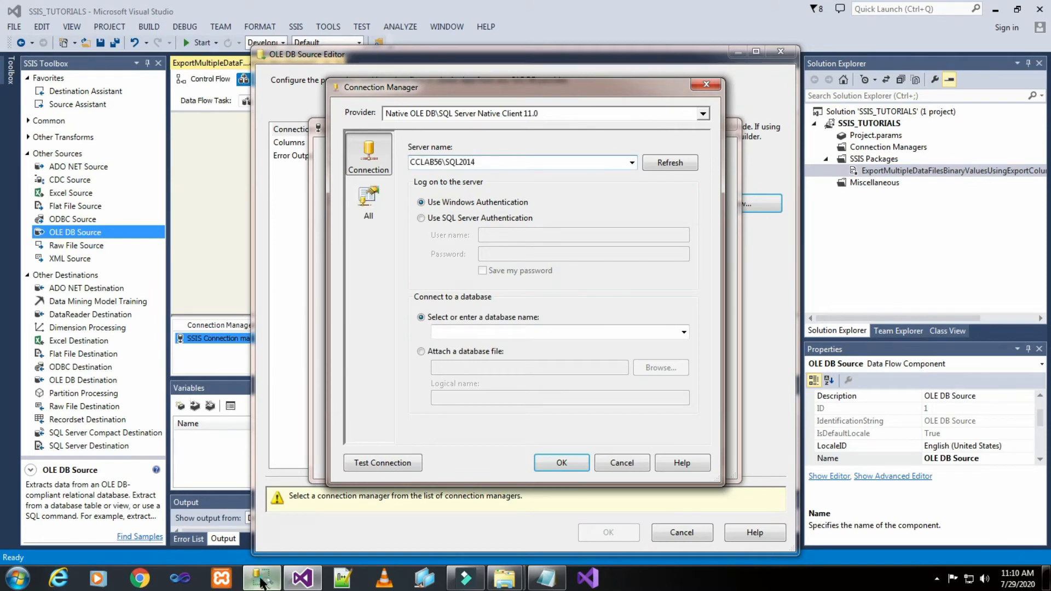
{"action": "left_click", "coordinate": [115, 102]}
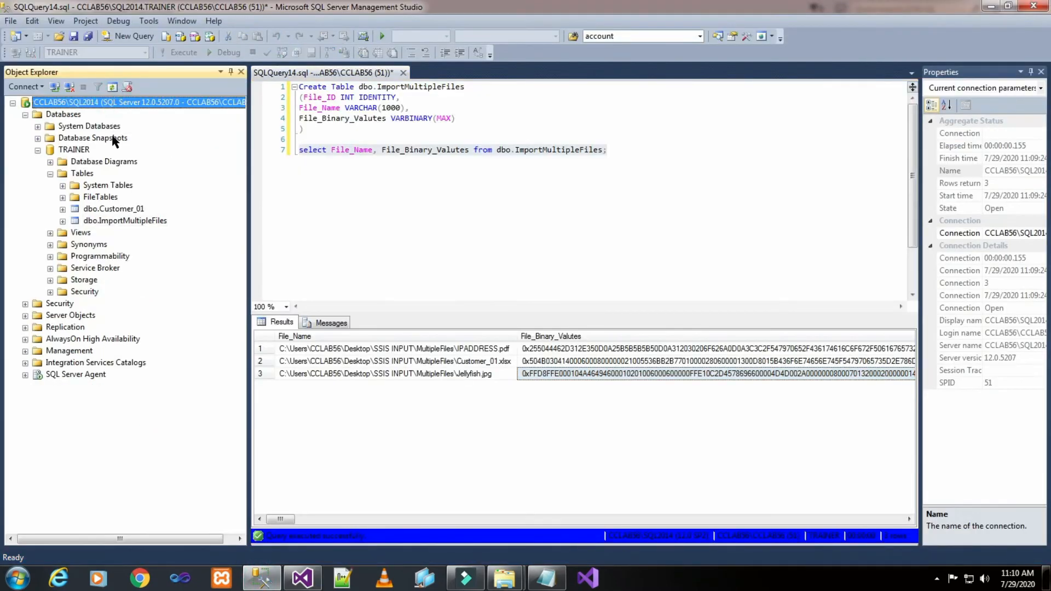
{"action": "left_click", "coordinate": [86, 152]}
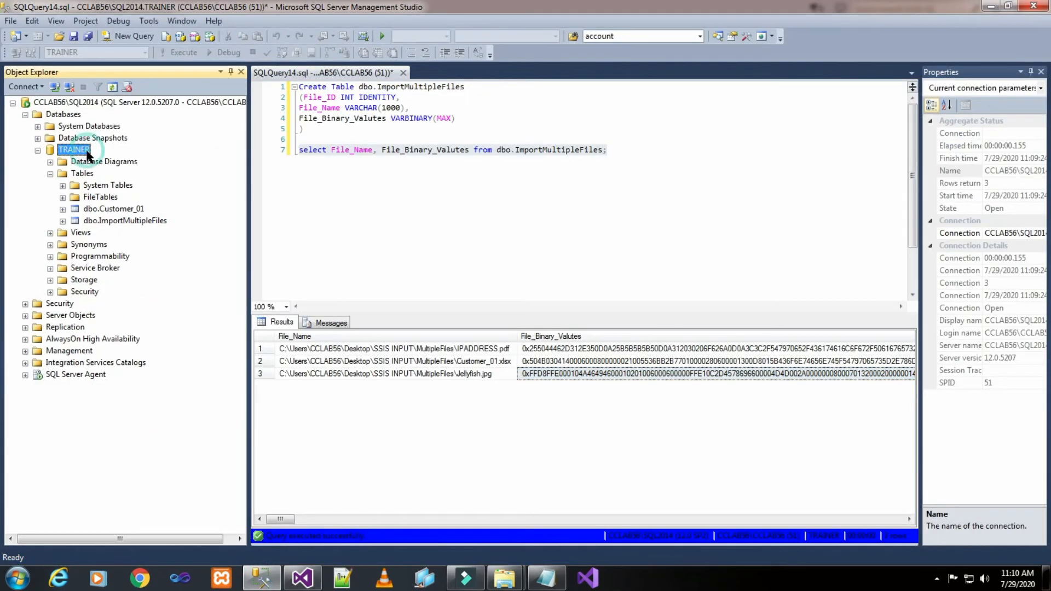
{"action": "left_click", "coordinate": [126, 221]}
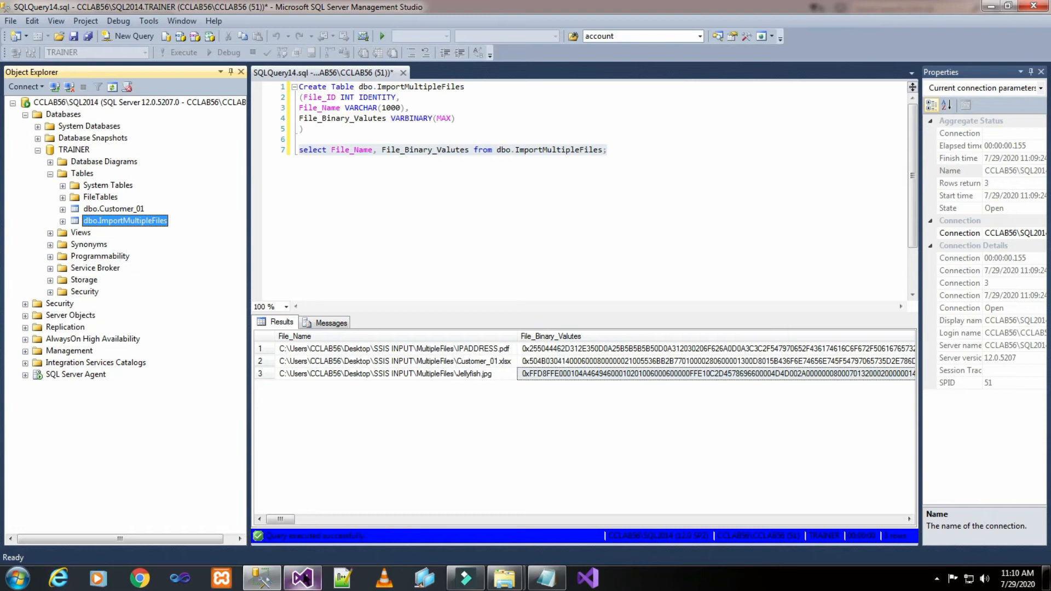
{"action": "left_click", "coordinate": [300, 581]}
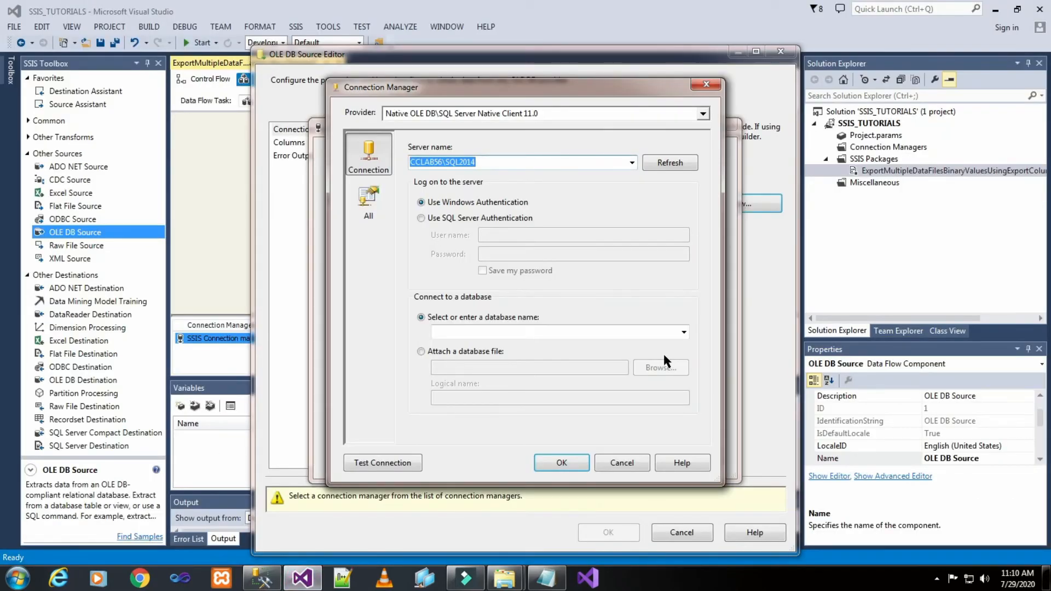
Choose TRAINER as the connection's database and test the connection.
{"action": "left_click", "coordinate": [684, 332]}
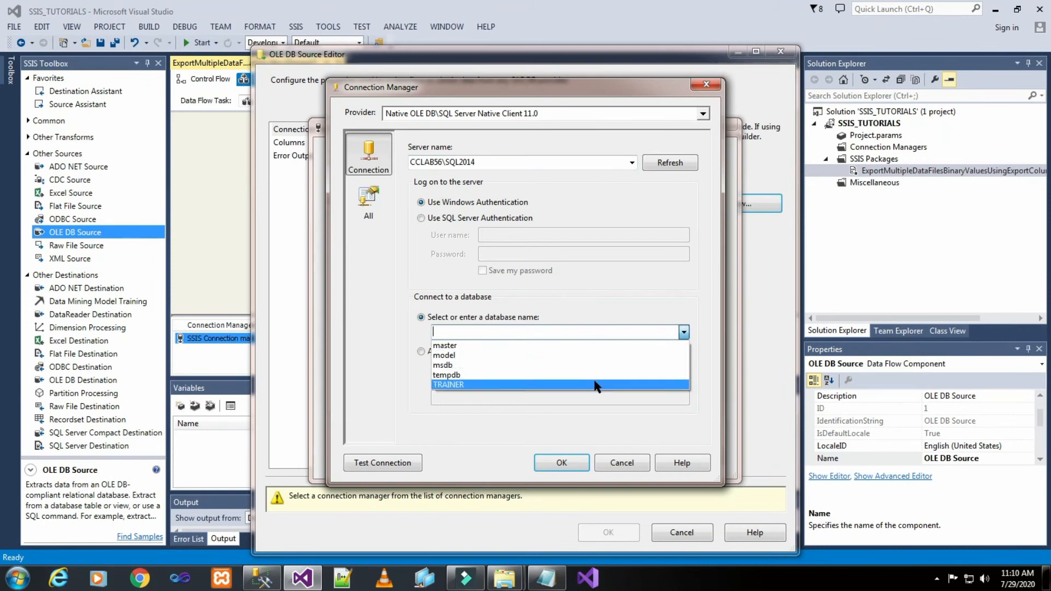
{"action": "left_click", "coordinate": [596, 384]}
{"action": "left_click", "coordinate": [372, 464]}
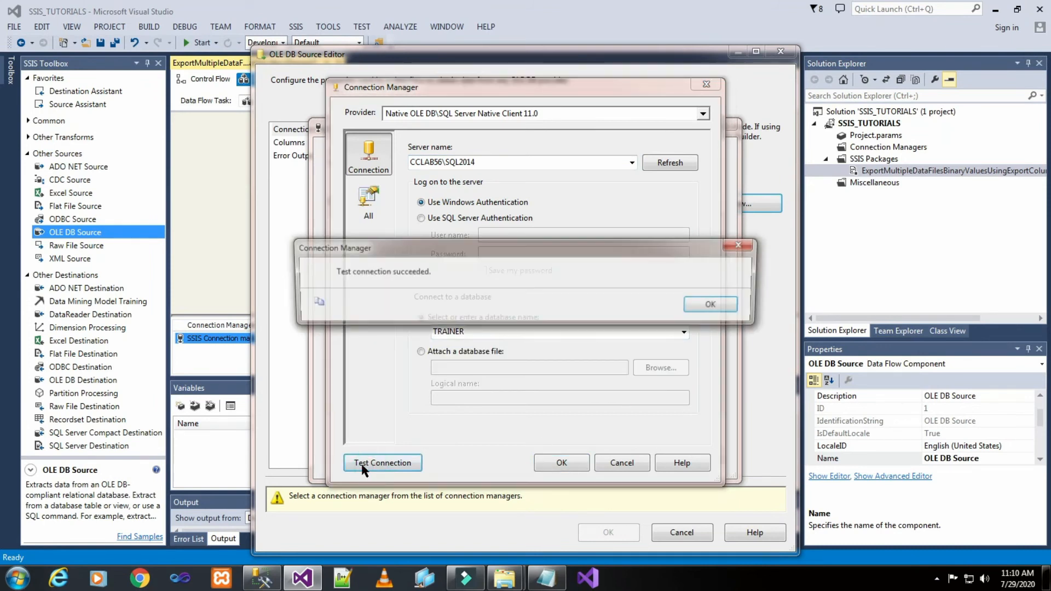
Accept the new TRAINER data connection and assign it as the OLE DB Source's connection manager.
{"action": "left_click", "coordinate": [716, 305]}
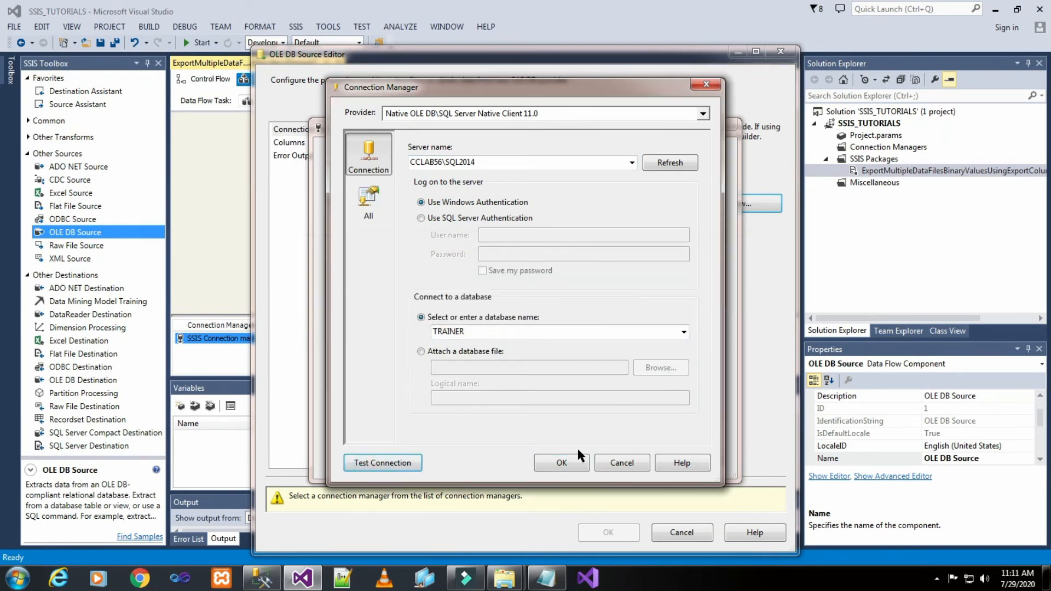
{"action": "left_click", "coordinate": [562, 463]}
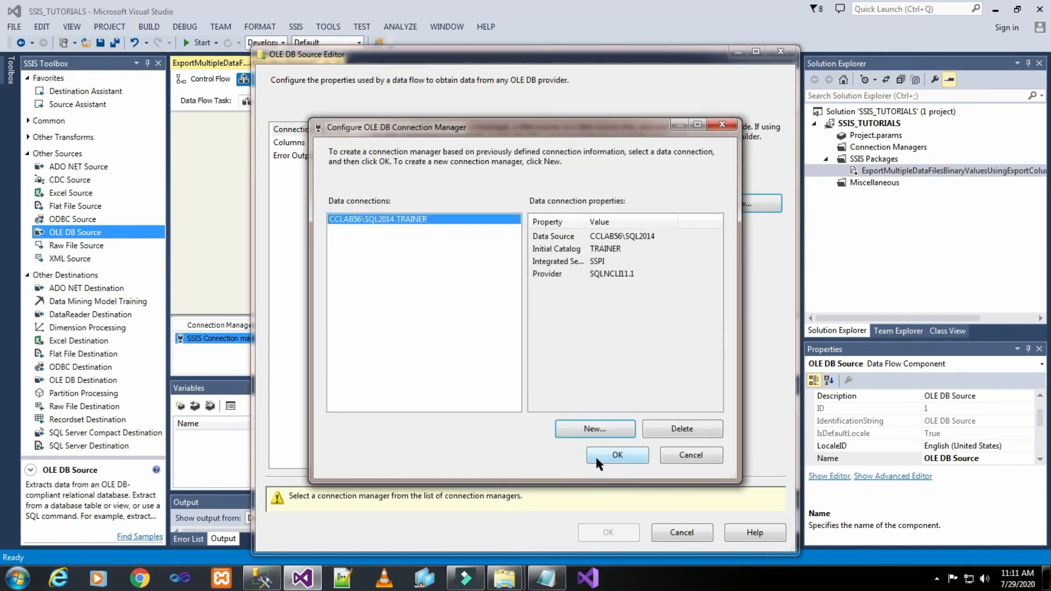
{"action": "left_click", "coordinate": [595, 455]}
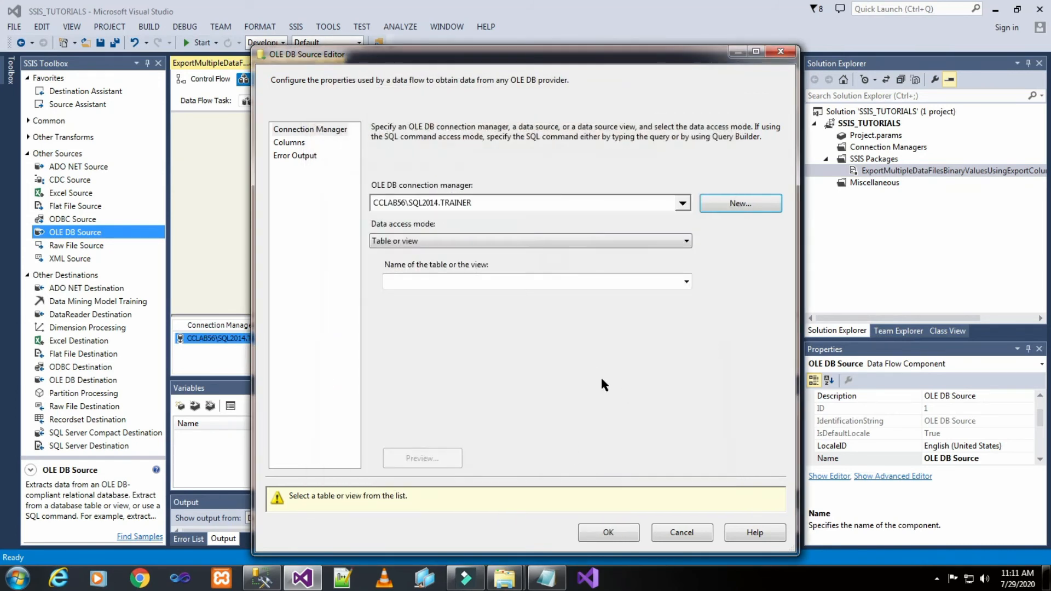
Set the data access mode to SQL command, using the select query on dbo.ImportMultipleFiles copied from SQL Server Management Studio as the command text.
{"action": "left_click", "coordinate": [649, 241]}
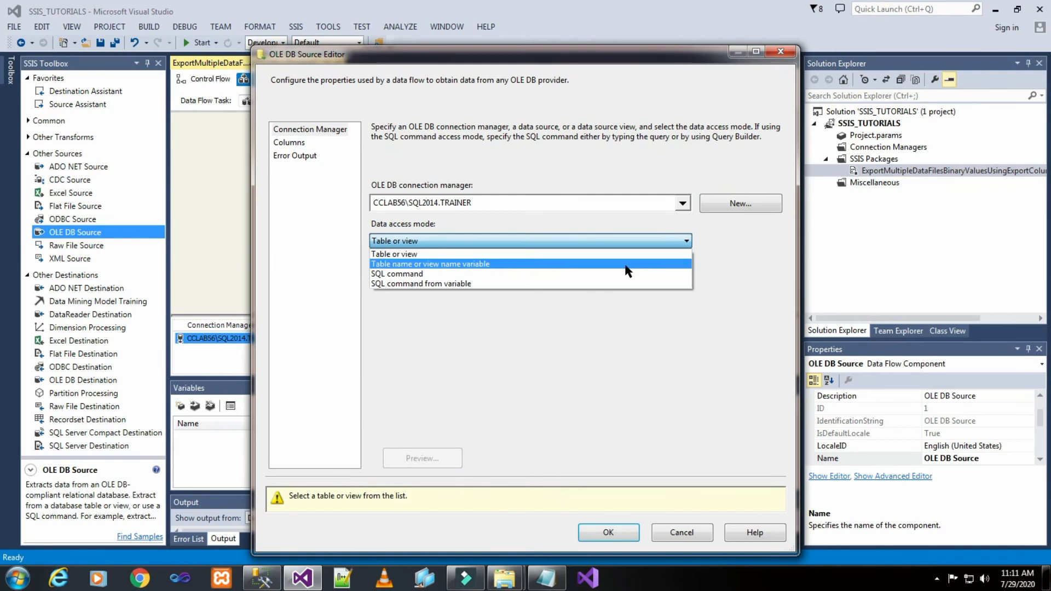
{"action": "left_click", "coordinate": [627, 279]}
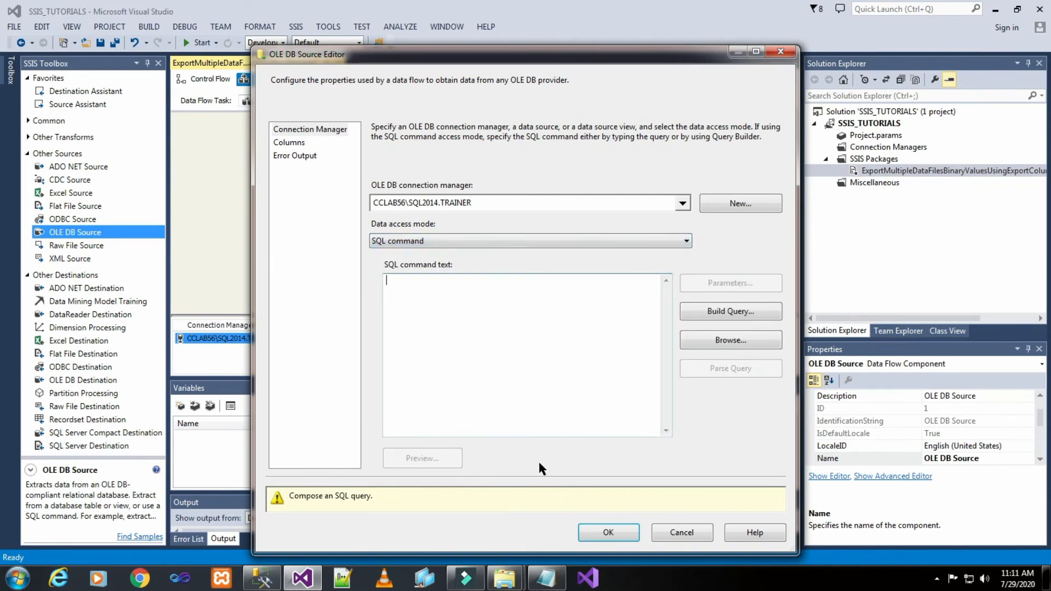
{"action": "left_click", "coordinate": [262, 579]}
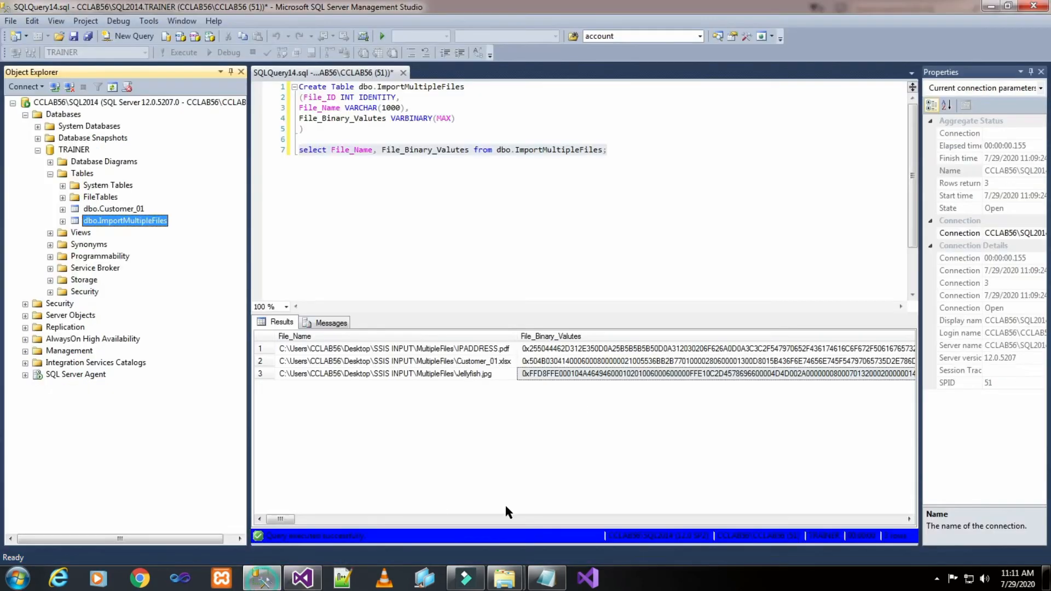
{"action": "right_click", "coordinate": [369, 153]}
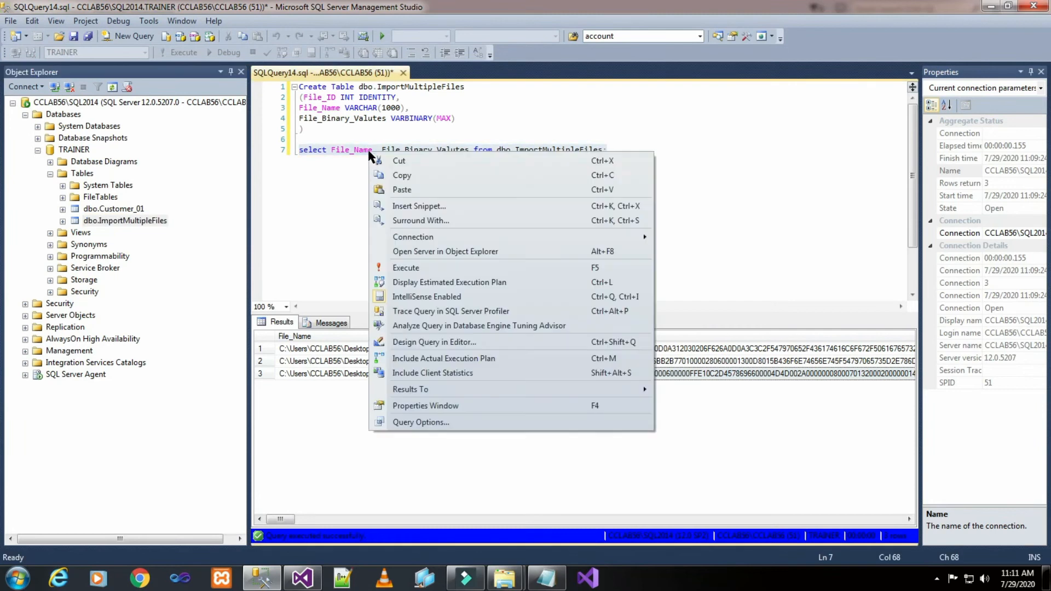
{"action": "left_click", "coordinate": [390, 175]}
{"action": "left_click", "coordinate": [301, 576]}
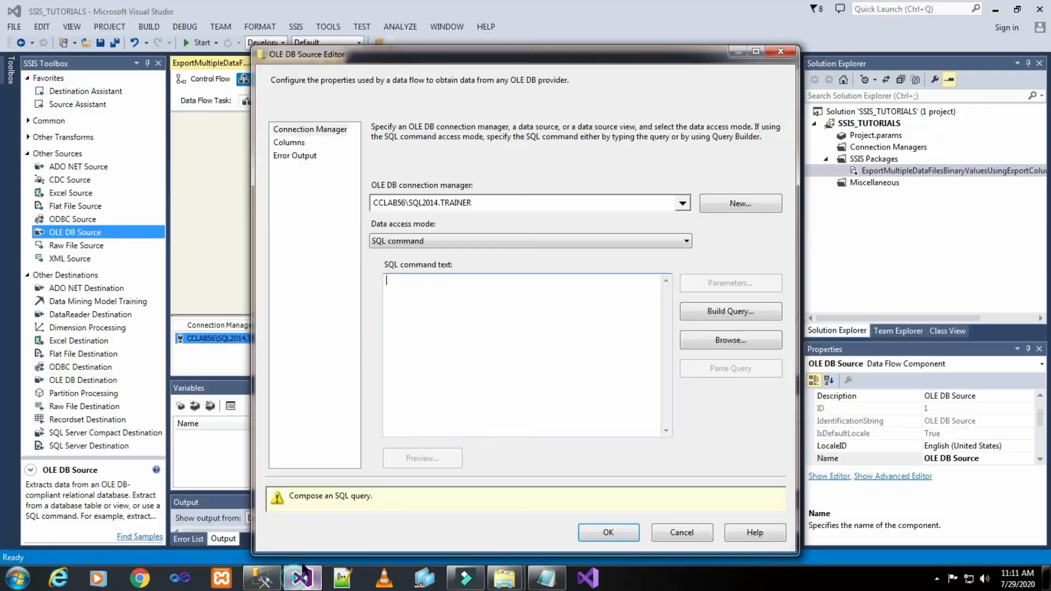
{"action": "right_click", "coordinate": [429, 300]}
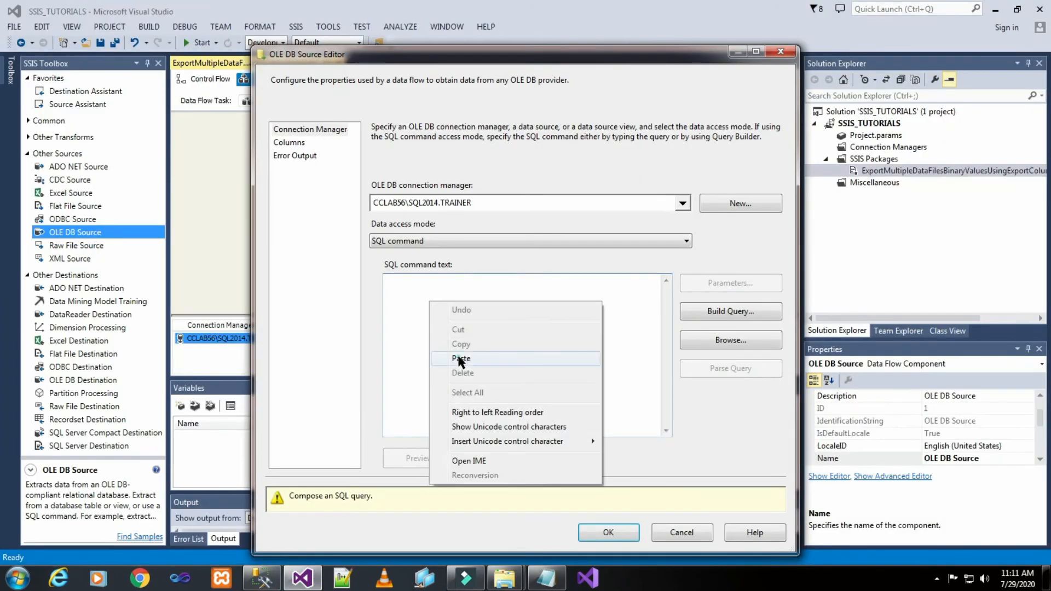
{"action": "left_click", "coordinate": [460, 359]}
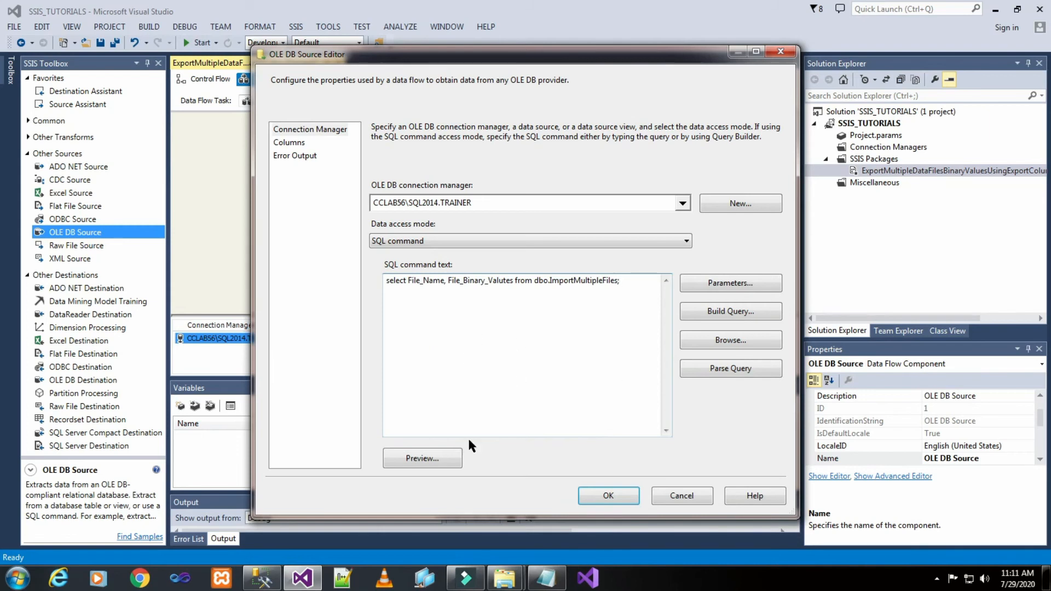
Preview the SQL command's results with the File_Name and File_Binary_Valutes columns widened, and close the preview.
{"action": "left_click", "coordinate": [437, 457]}
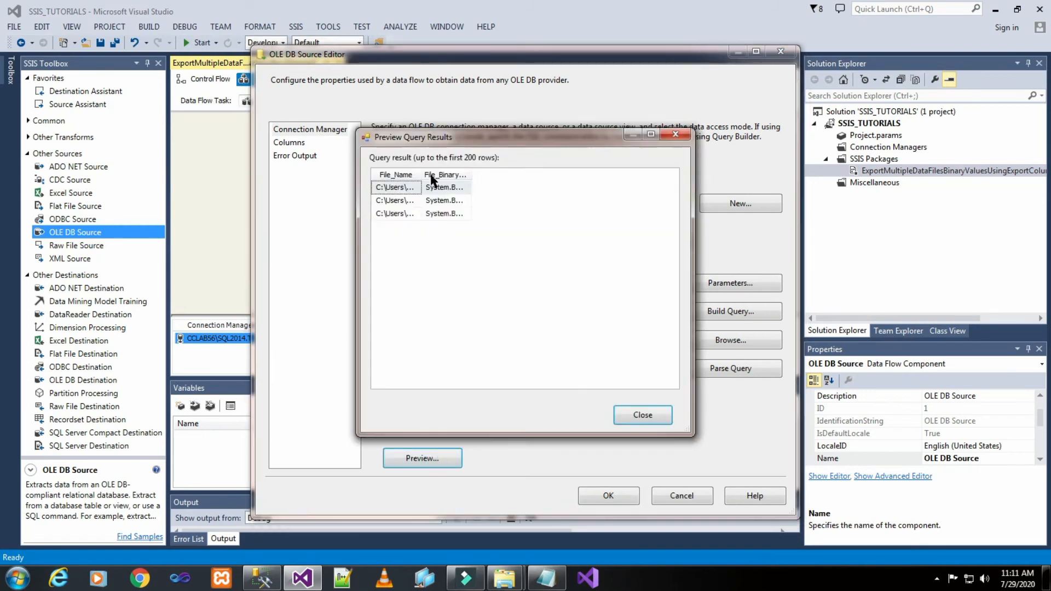
{"action": "double_click", "coordinate": [421, 172]}
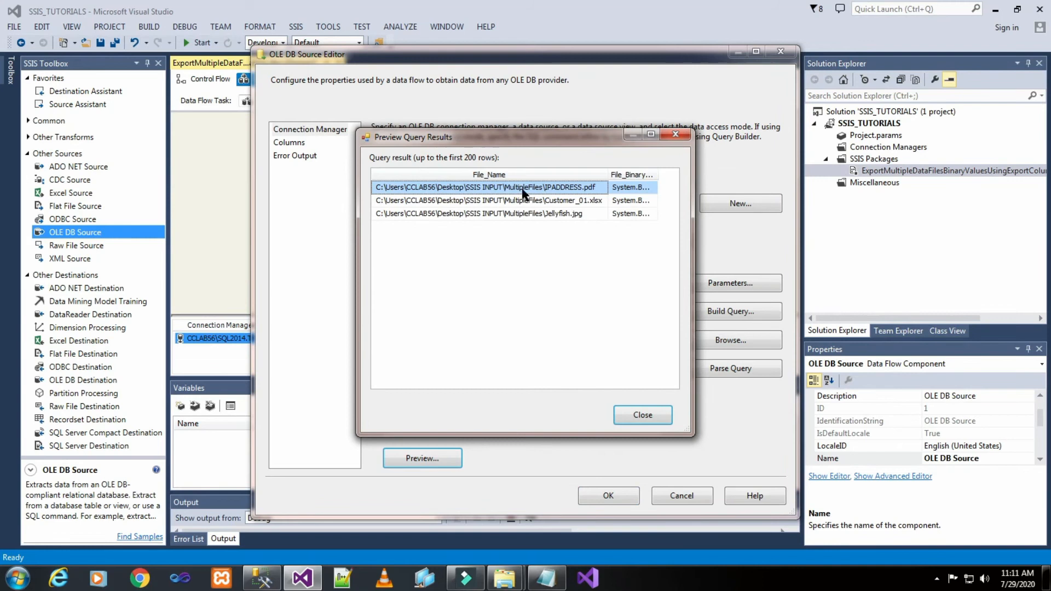
{"action": "double_click", "coordinate": [655, 171]}
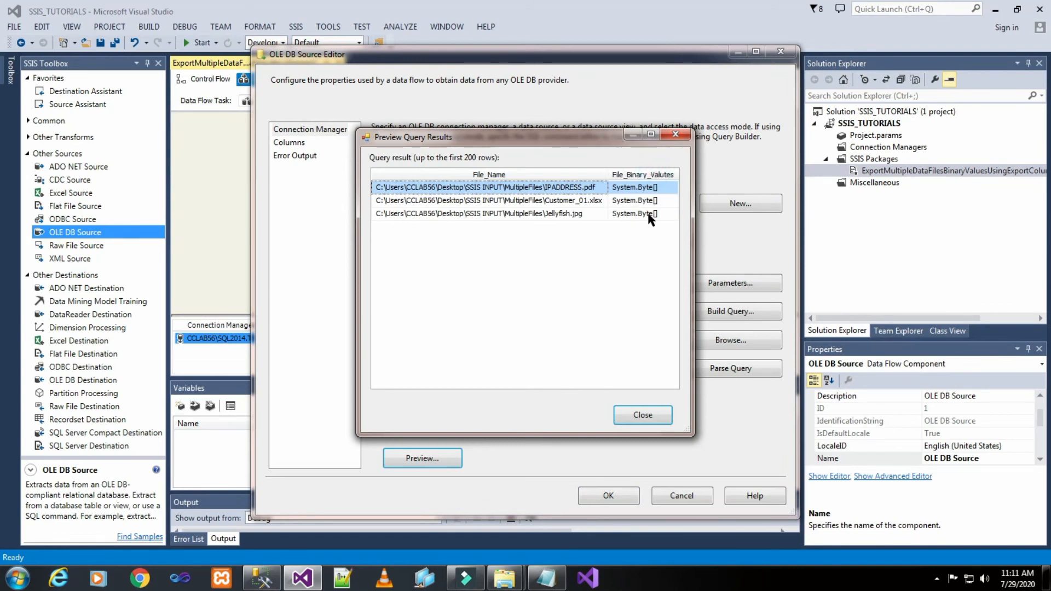
{"action": "left_click", "coordinate": [650, 134]}
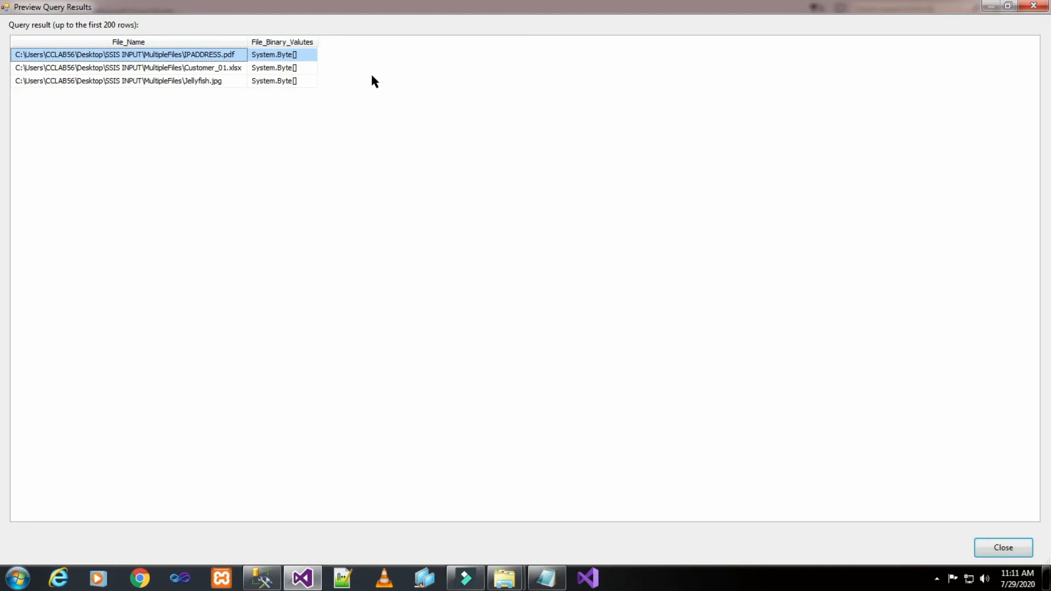
{"action": "double_click", "coordinate": [316, 40]}
{"action": "double_click", "coordinate": [316, 40]}
{"action": "left_click", "coordinate": [1023, 548]}
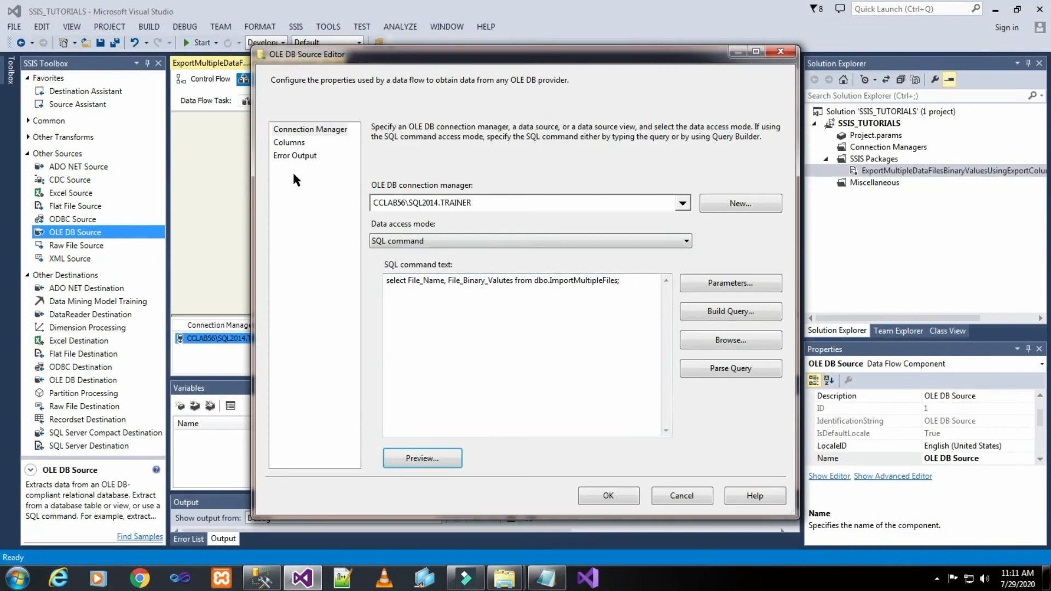
Review the OLE DB Source's external and output columns, sorted by output column, and accept the source settings.
{"action": "left_click", "coordinate": [280, 142]}
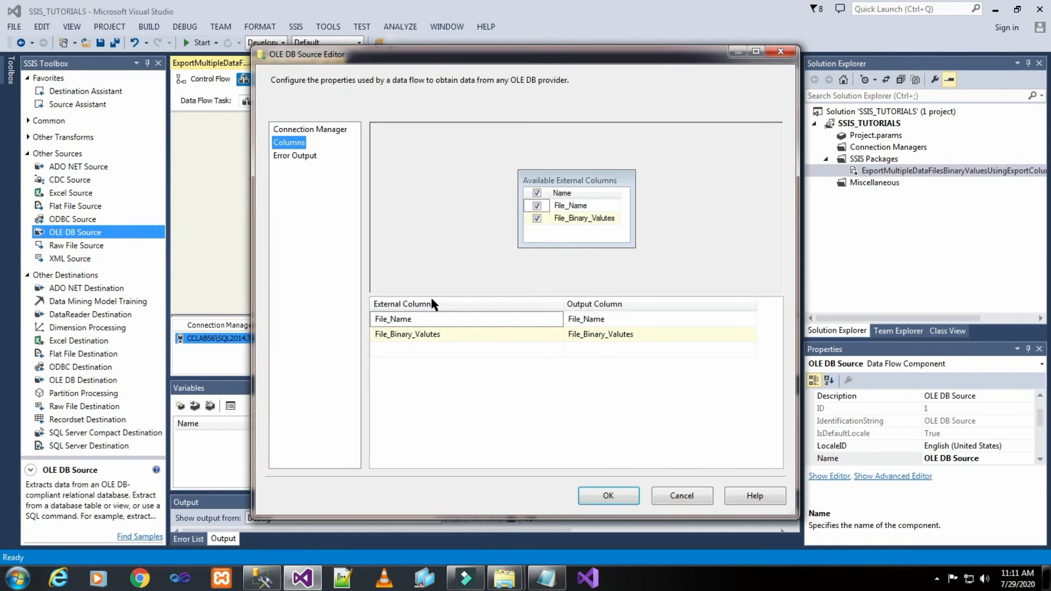
{"action": "left_click", "coordinate": [630, 301]}
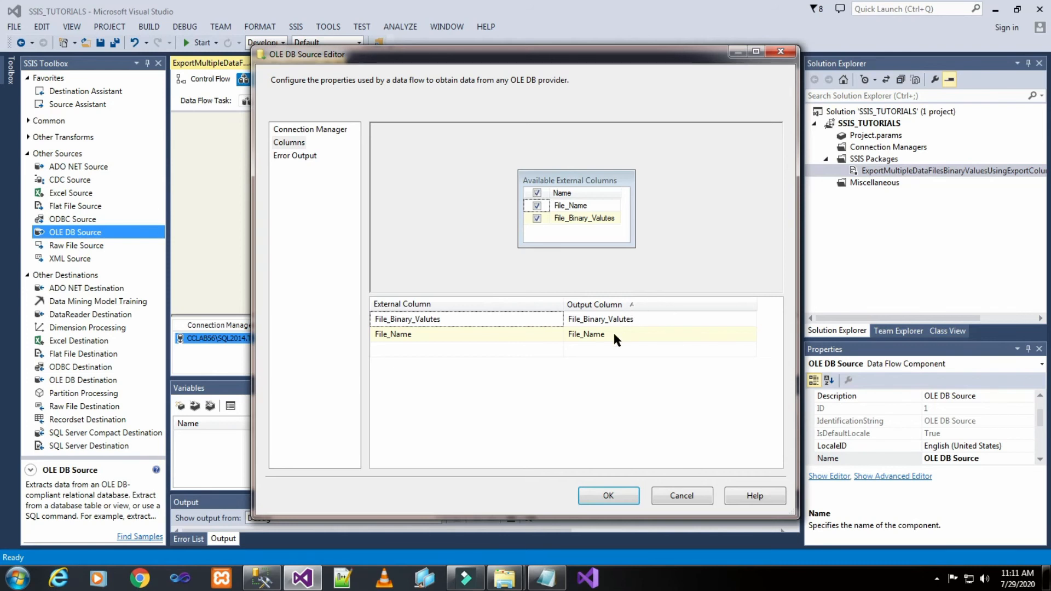
{"action": "left_click", "coordinate": [592, 496]}
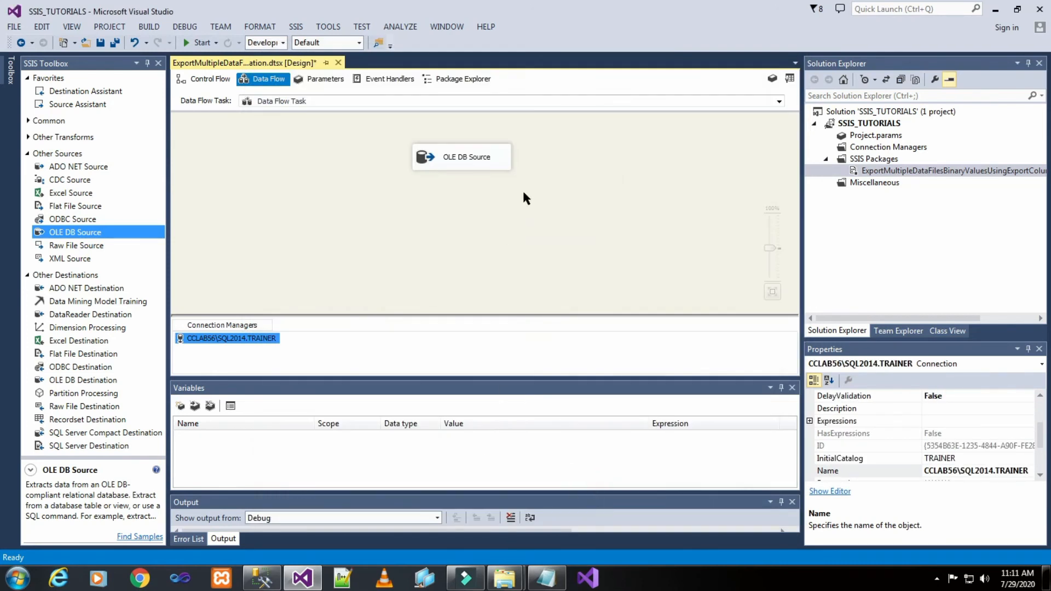
{"action": "left_click", "coordinate": [523, 193]}
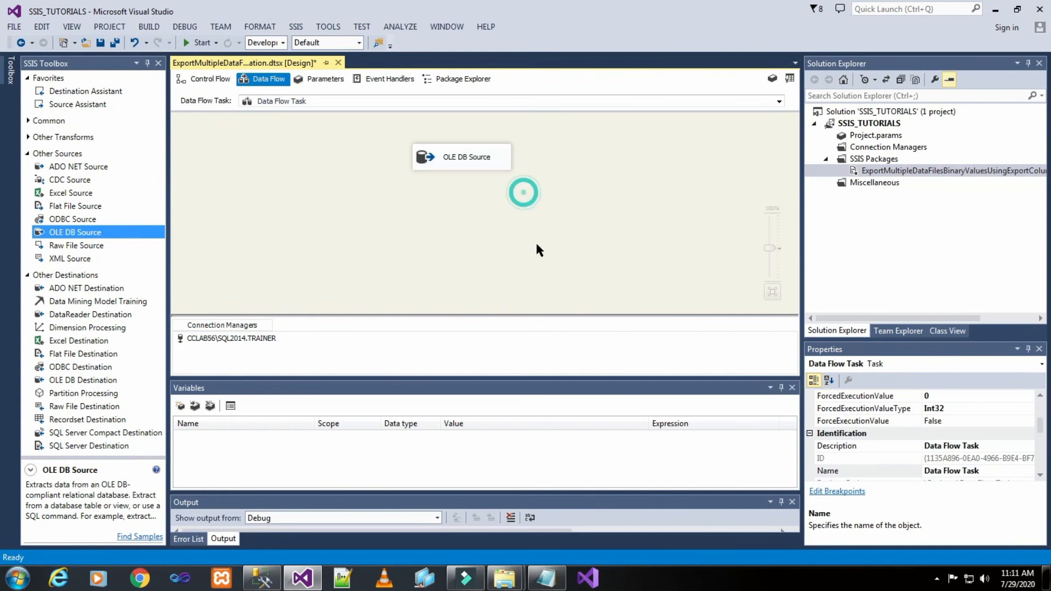
Add an Export Column transformation below the OLE DB Source and connect the source's data output to it.
{"action": "left_click", "coordinate": [26, 153]}
{"action": "left_click", "coordinate": [28, 136]}
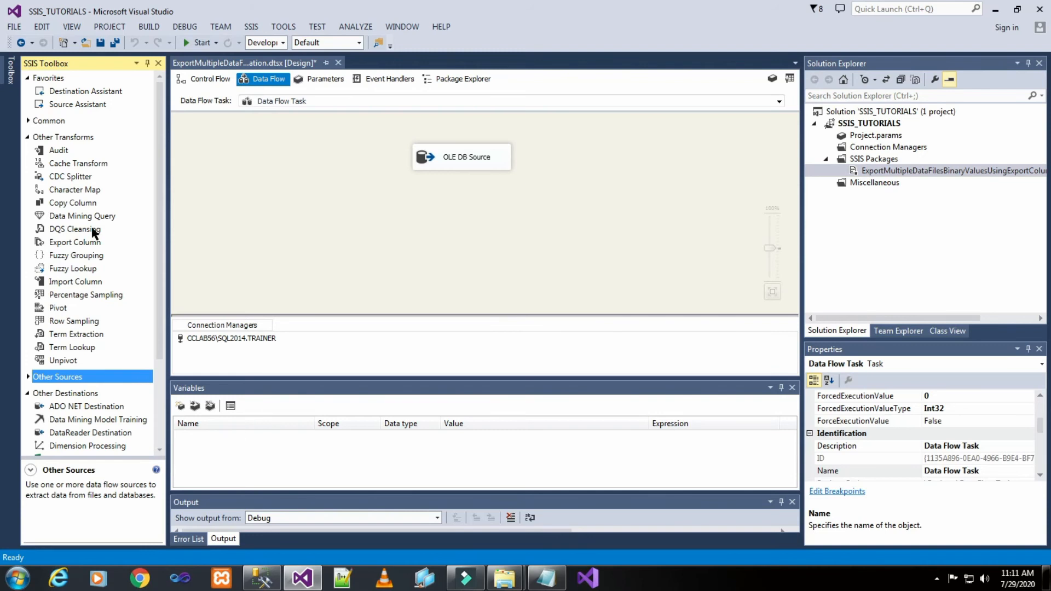
{"action": "left_click_drag", "start_coordinate": [69, 246], "coordinate": [410, 205]}
{"action": "left_click", "coordinate": [657, 143]}
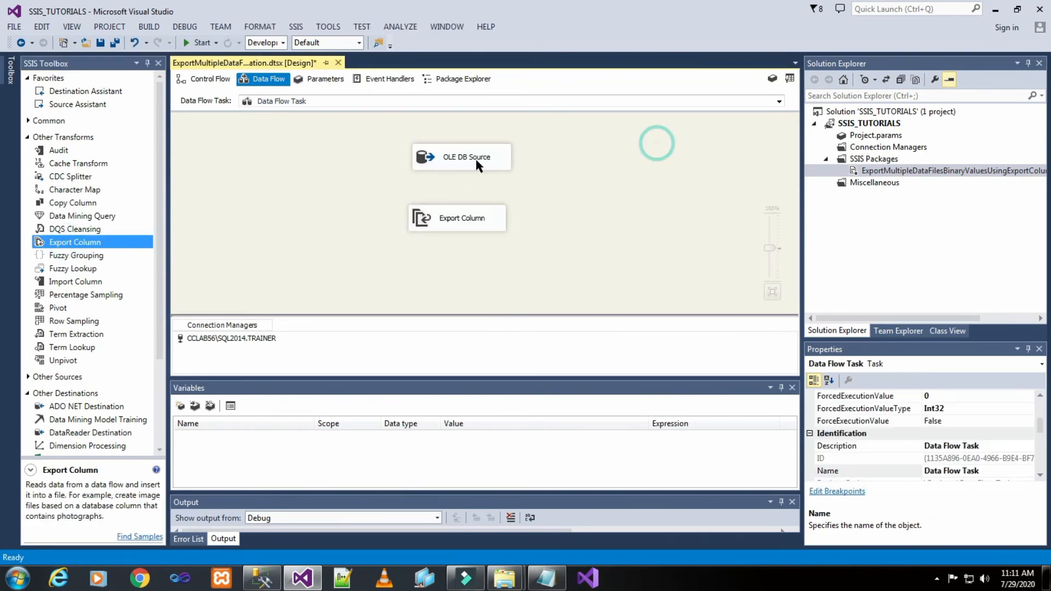
{"action": "left_click", "coordinate": [458, 163]}
{"action": "left_click_drag", "start_coordinate": [469, 191], "coordinate": [465, 219]}
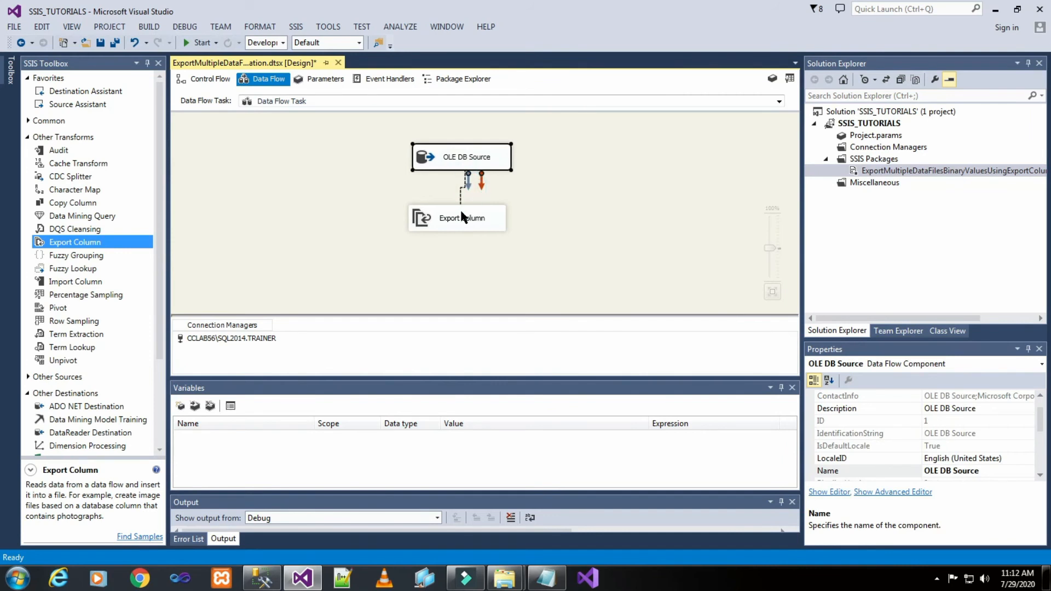
{"action": "left_click", "coordinate": [573, 202]}
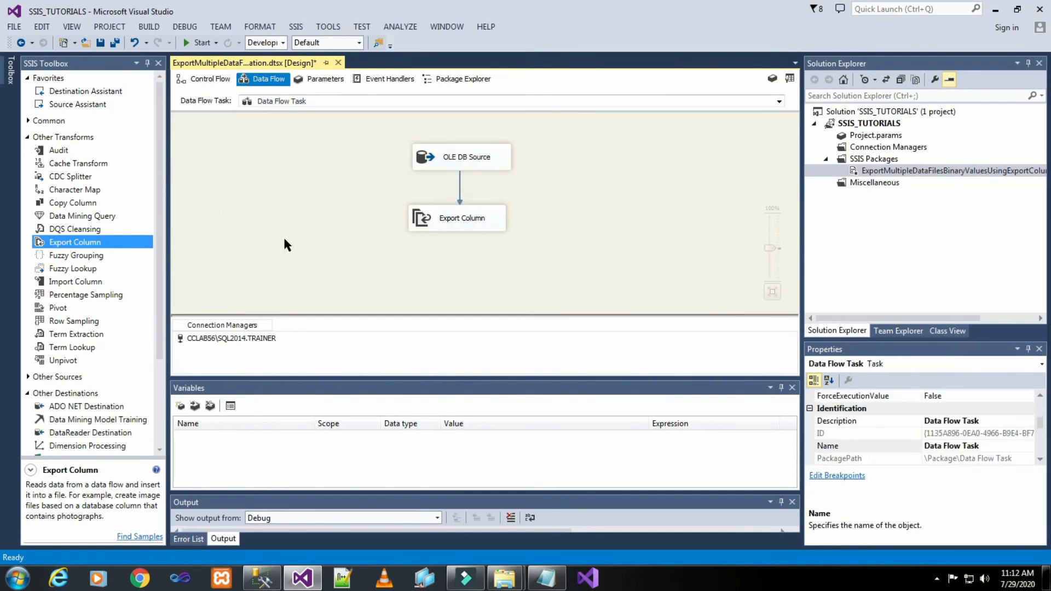
Set the Export Column transformation's Extract Column to File_Binary_Valutes.
{"action": "double_click", "coordinate": [471, 225]}
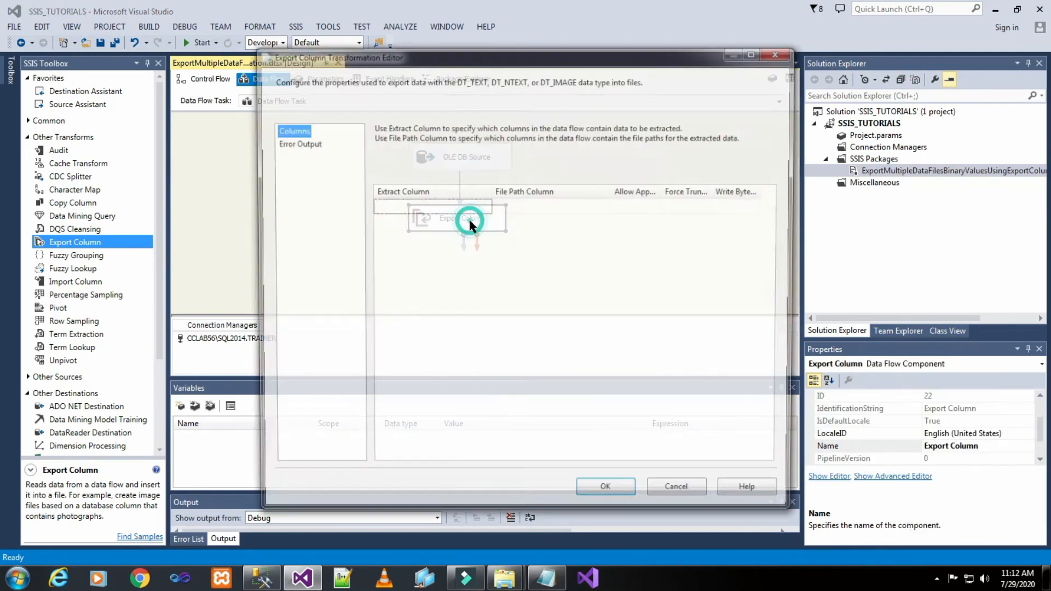
{"action": "left_click", "coordinate": [450, 206]}
{"action": "left_click", "coordinate": [484, 206]}
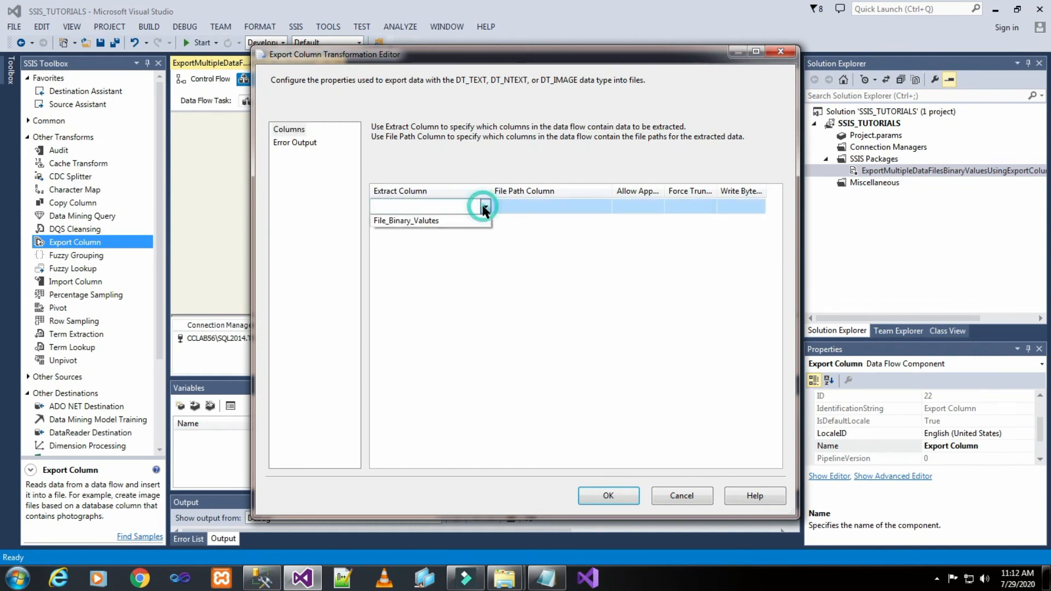
{"action": "left_click", "coordinate": [468, 220]}
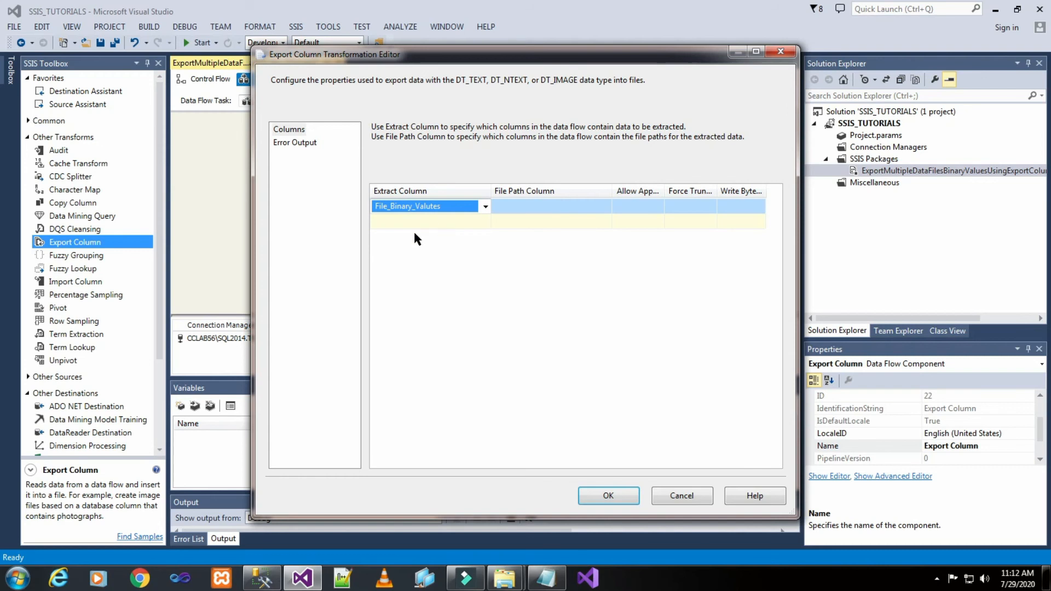
Check the file names and binary values in SQL Server Management Studio's query results, and return to Visual Studio.
{"action": "left_click", "coordinate": [262, 578]}
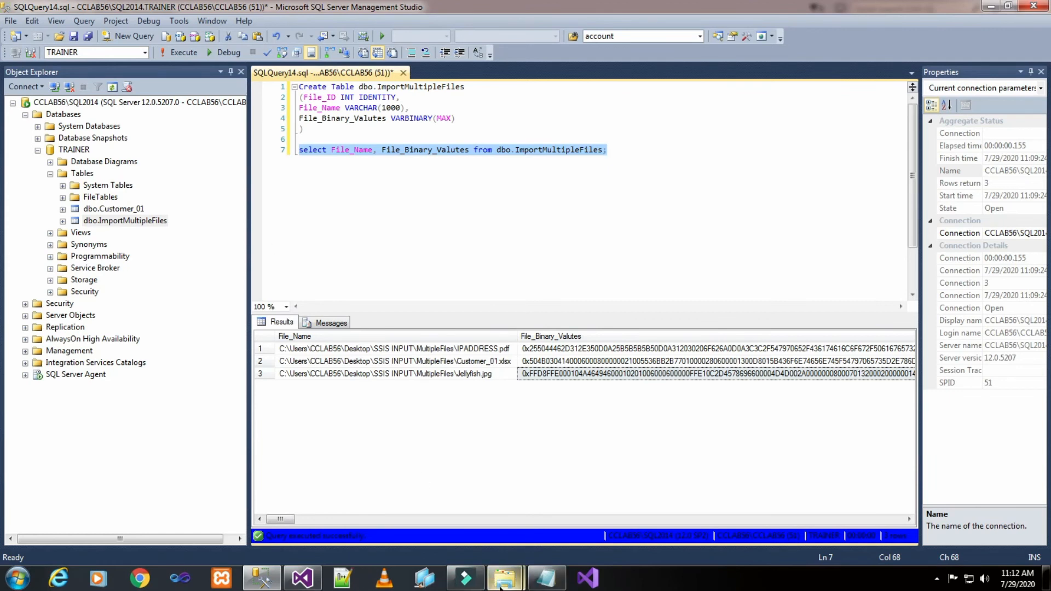
{"action": "left_click", "coordinate": [268, 583]}
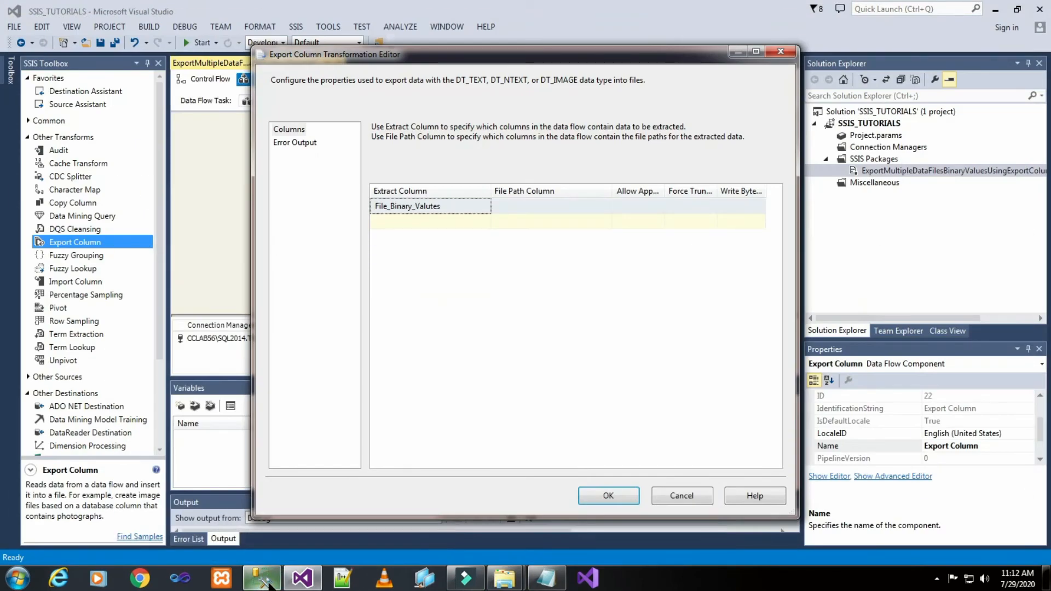
{"action": "left_click", "coordinate": [268, 584]}
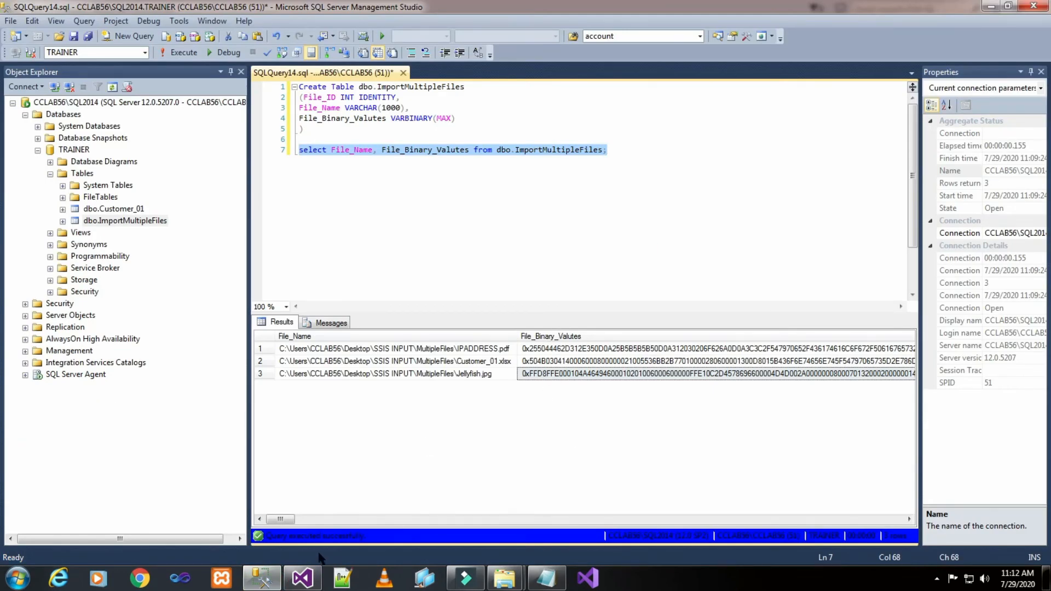
{"action": "left_click", "coordinate": [263, 579]}
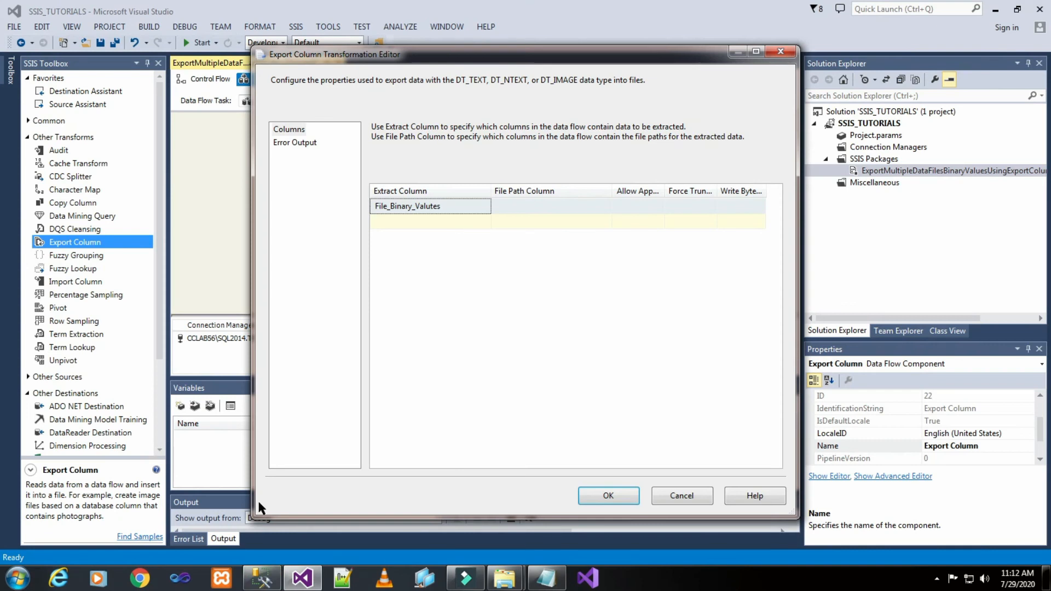
Set the File Path Column to File_Name, check it against the query results in SQL Server Management Studio, and accept the Export Column settings.
{"action": "left_click", "coordinate": [584, 202]}
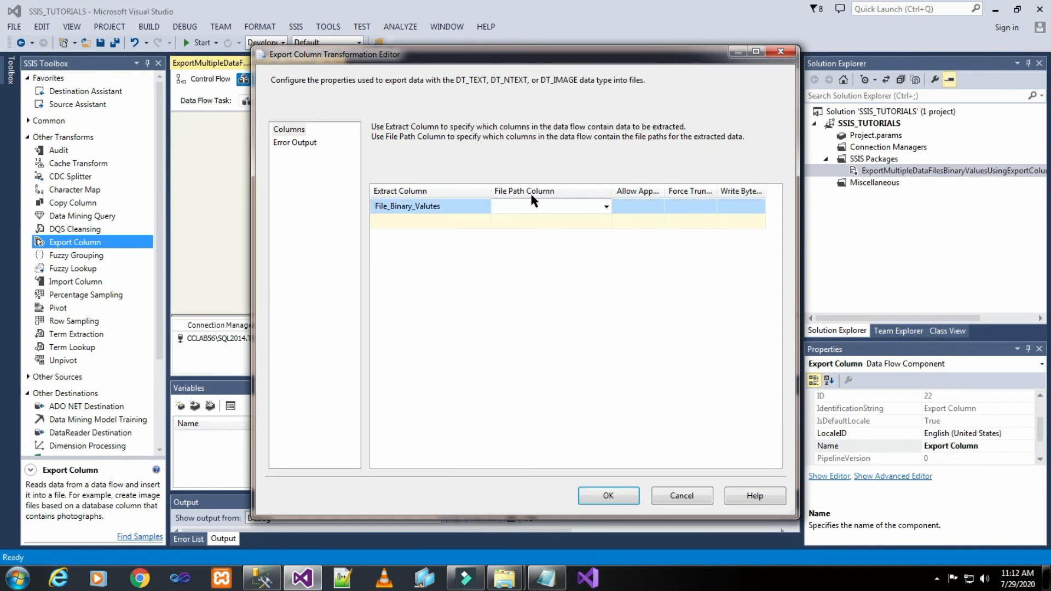
{"action": "left_click", "coordinate": [605, 206]}
{"action": "left_click", "coordinate": [594, 220]}
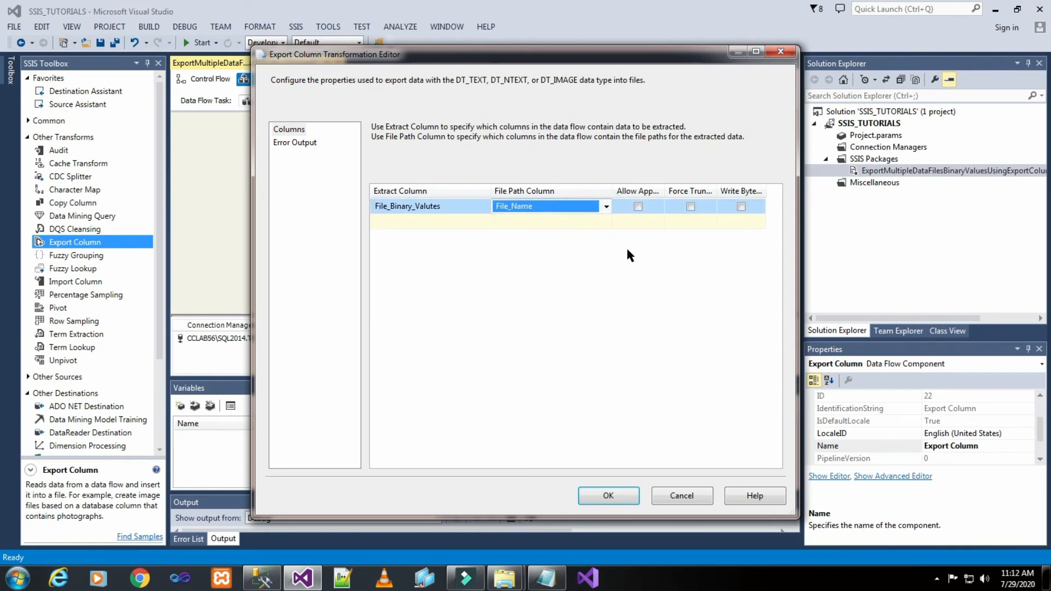
{"action": "left_click", "coordinate": [261, 579]}
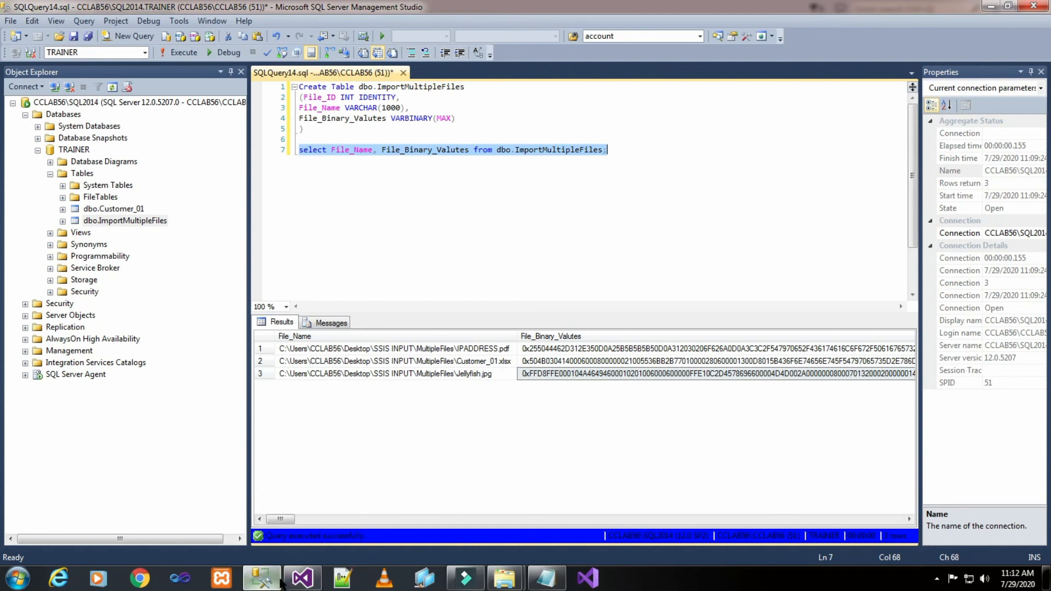
{"action": "left_click", "coordinate": [302, 579]}
{"action": "left_click", "coordinate": [603, 495]}
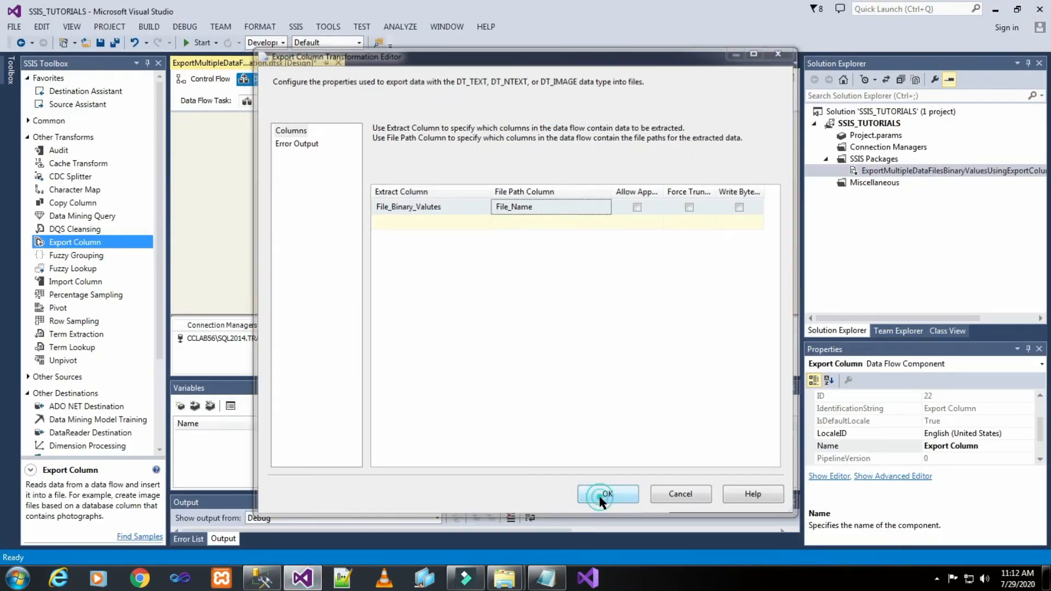
{"action": "left_click", "coordinate": [601, 151]}
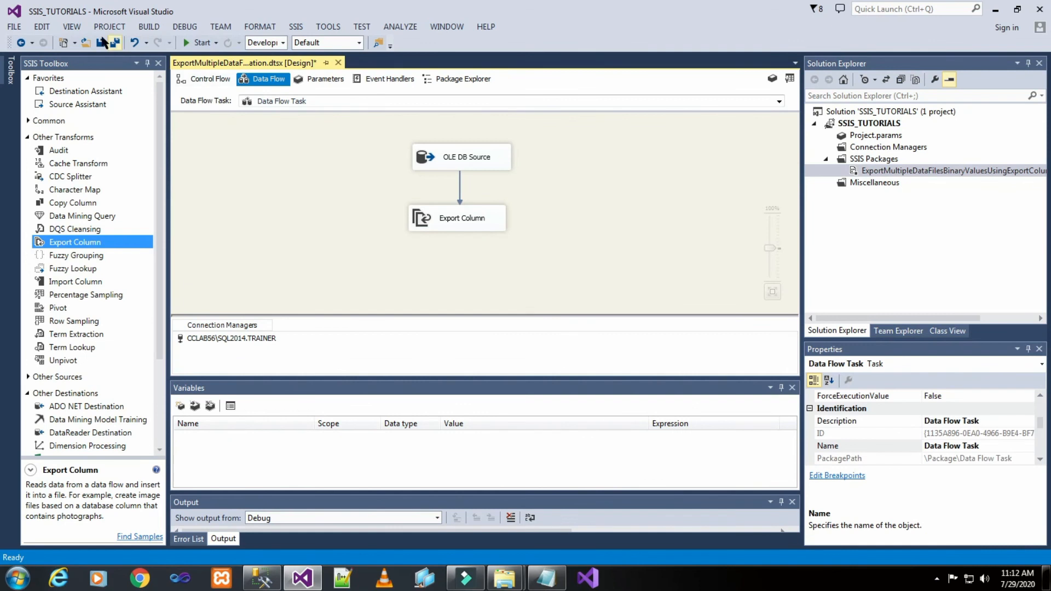
Save the package, then close the duplicate MultipleFiles folder window and bring the remaining one forward.
{"action": "left_click", "coordinate": [100, 43]}
{"action": "mouse_move", "coordinate": [504, 577]}
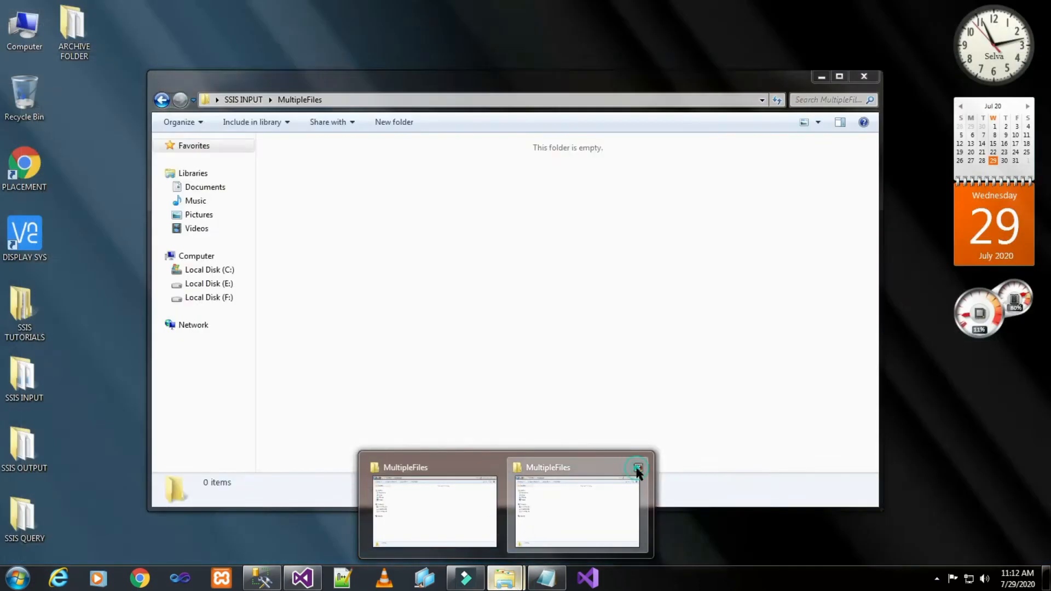
{"action": "left_click", "coordinate": [642, 467]}
{"action": "left_click", "coordinate": [515, 524]}
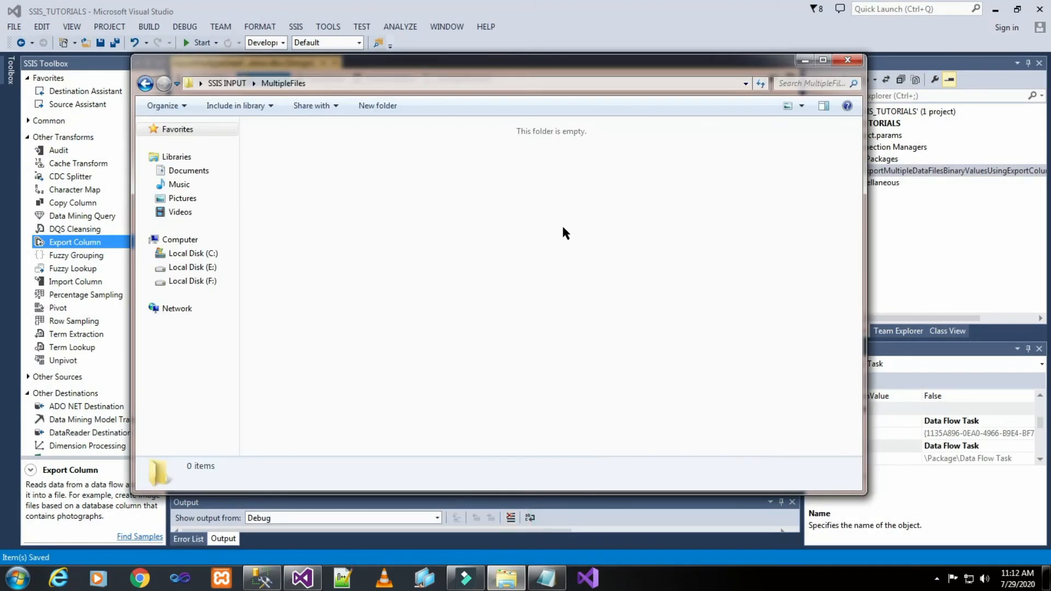
Check the full path of the MultipleFiles folder in Windows Explorer and refresh its contents.
{"action": "left_click", "coordinate": [429, 84]}
{"action": "left_click", "coordinate": [430, 83]}
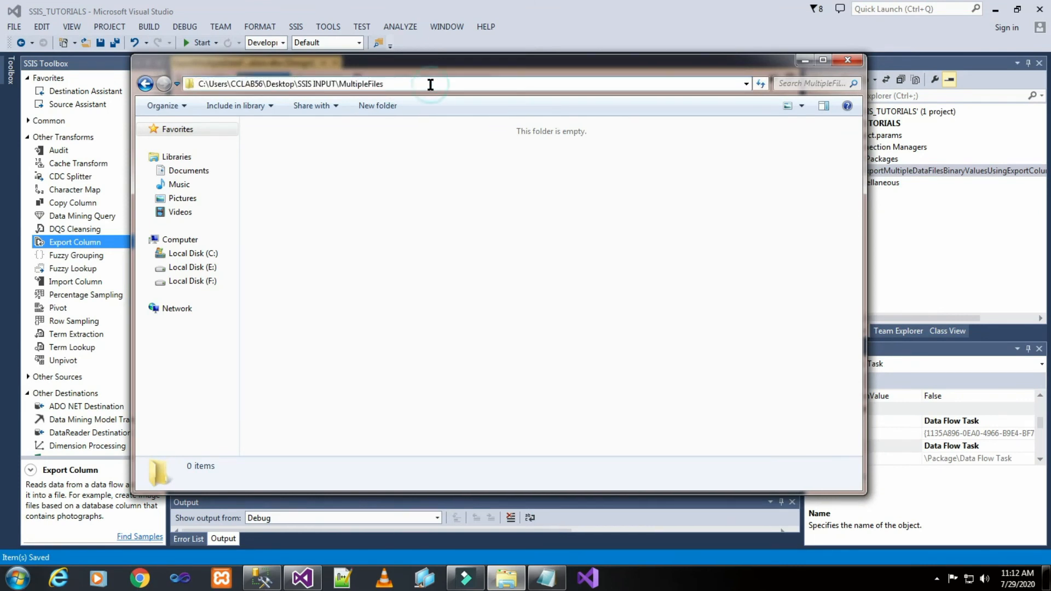
{"action": "key", "text": "Escape"}
{"action": "right_click", "coordinate": [414, 177]}
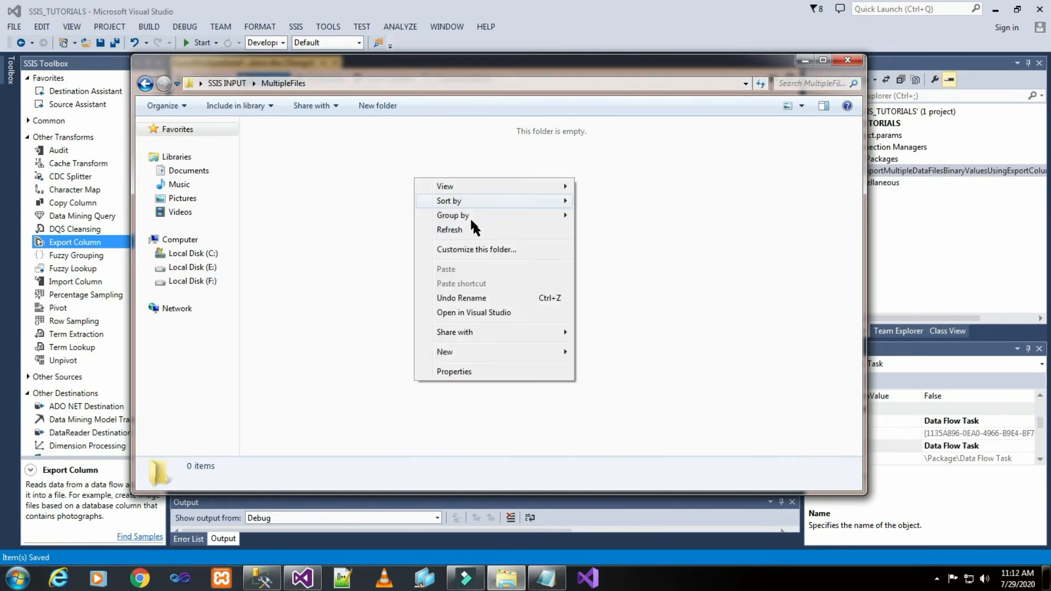
{"action": "left_click", "coordinate": [469, 229]}
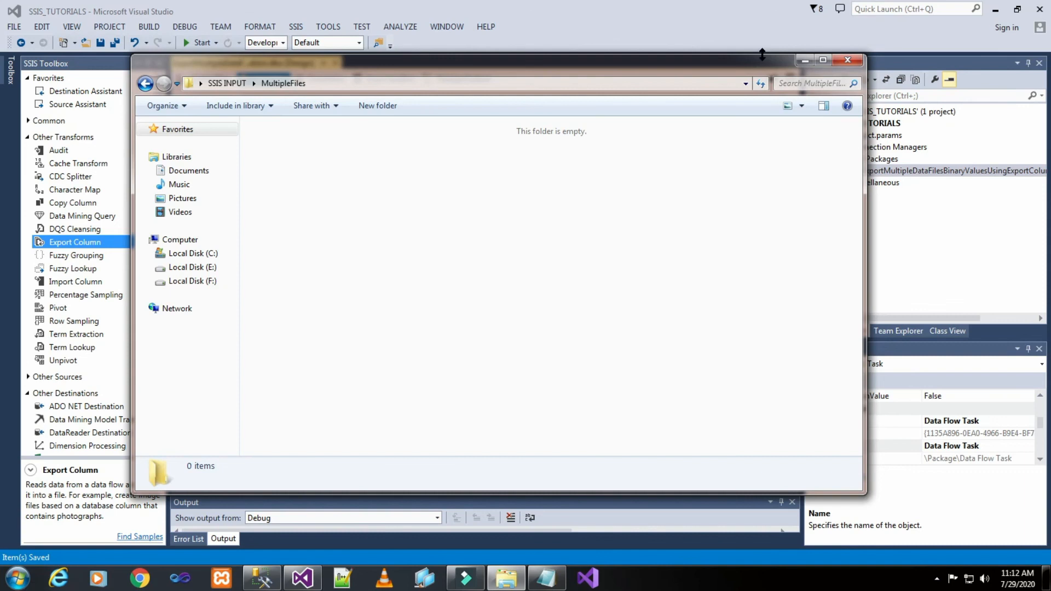
Minimize the folder window, run the package in Visual Studio, and stop debugging once execution completes.
{"action": "left_click", "coordinate": [805, 60]}
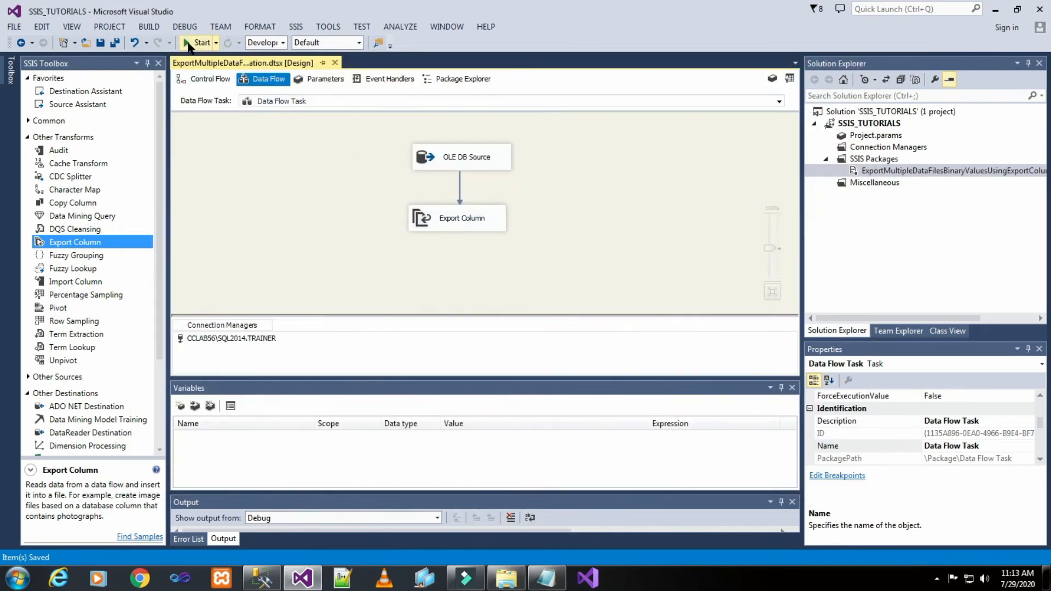
{"action": "left_click", "coordinate": [200, 43]}
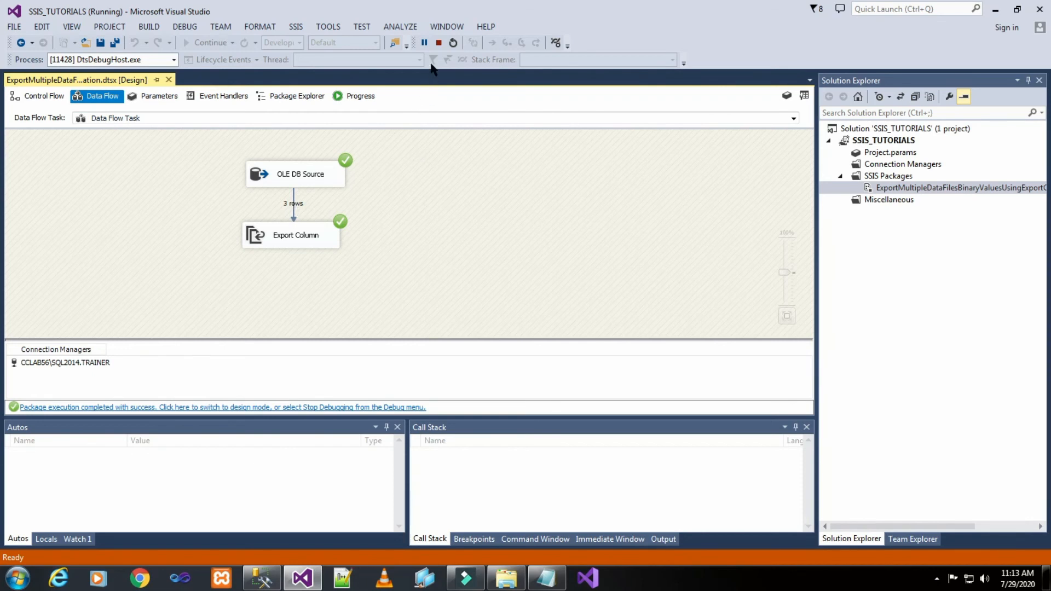
{"action": "left_click", "coordinate": [437, 42]}
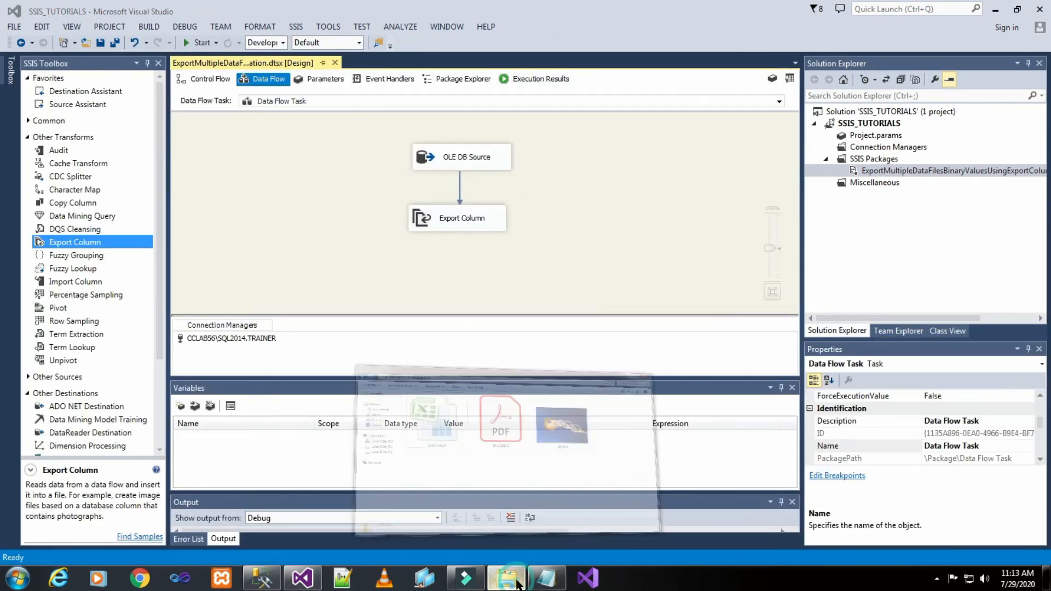
Switch to the MultipleFiles folder in Windows Explorer, check its path, and refresh it to inspect the exported files.
{"action": "left_click", "coordinate": [506, 578]}
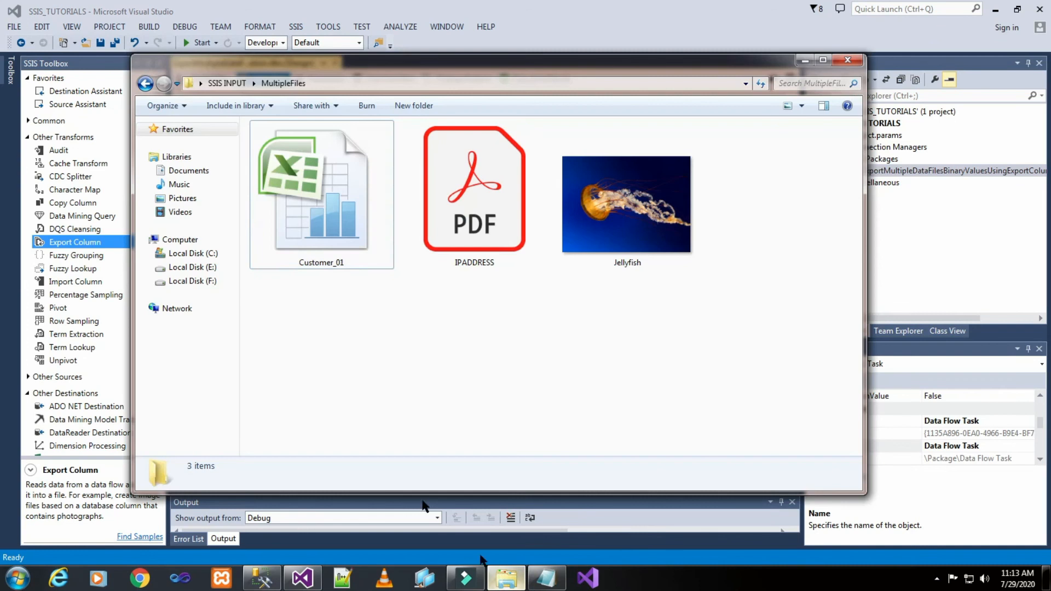
{"action": "left_click", "coordinate": [425, 84]}
{"action": "left_click", "coordinate": [425, 84]}
{"action": "key", "text": "Escape"}
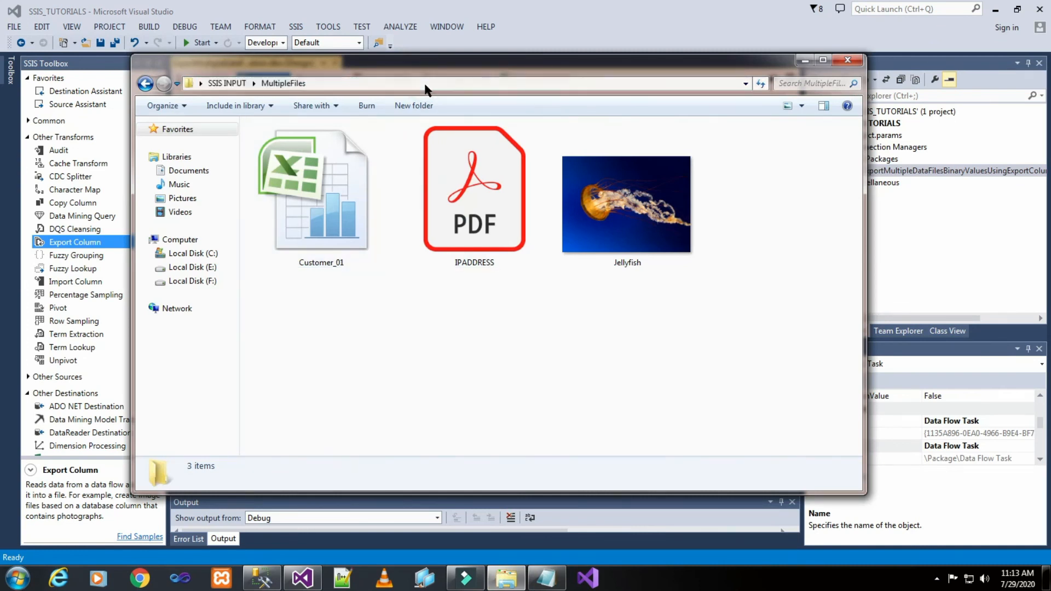
{"action": "left_click", "coordinate": [477, 342]}
{"action": "right_click", "coordinate": [477, 339]}
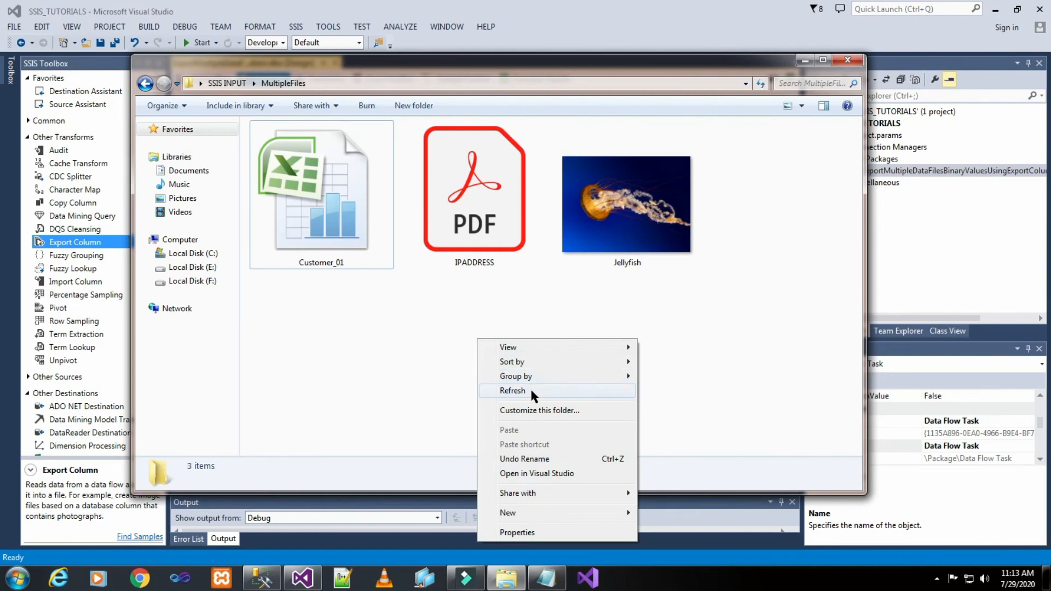
{"action": "left_click", "coordinate": [529, 386]}
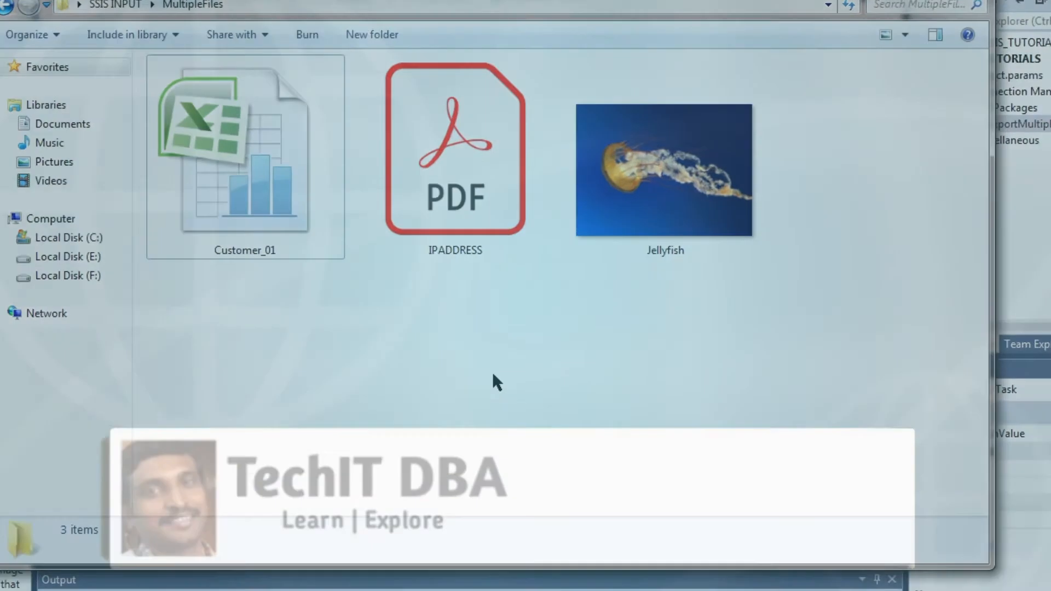